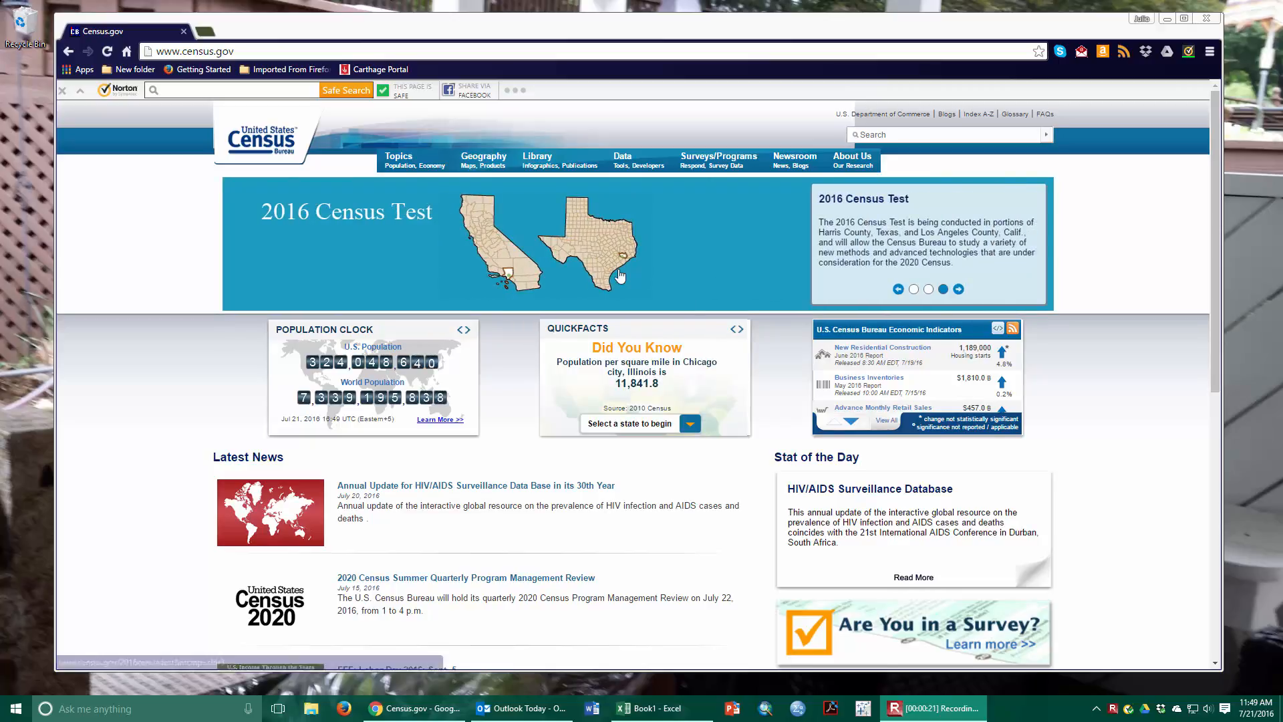
# - Open American FactFinder from the Census data tools, dismiss the feedback survey, and show all Advanced Search options
pyautogui.click(635, 164)
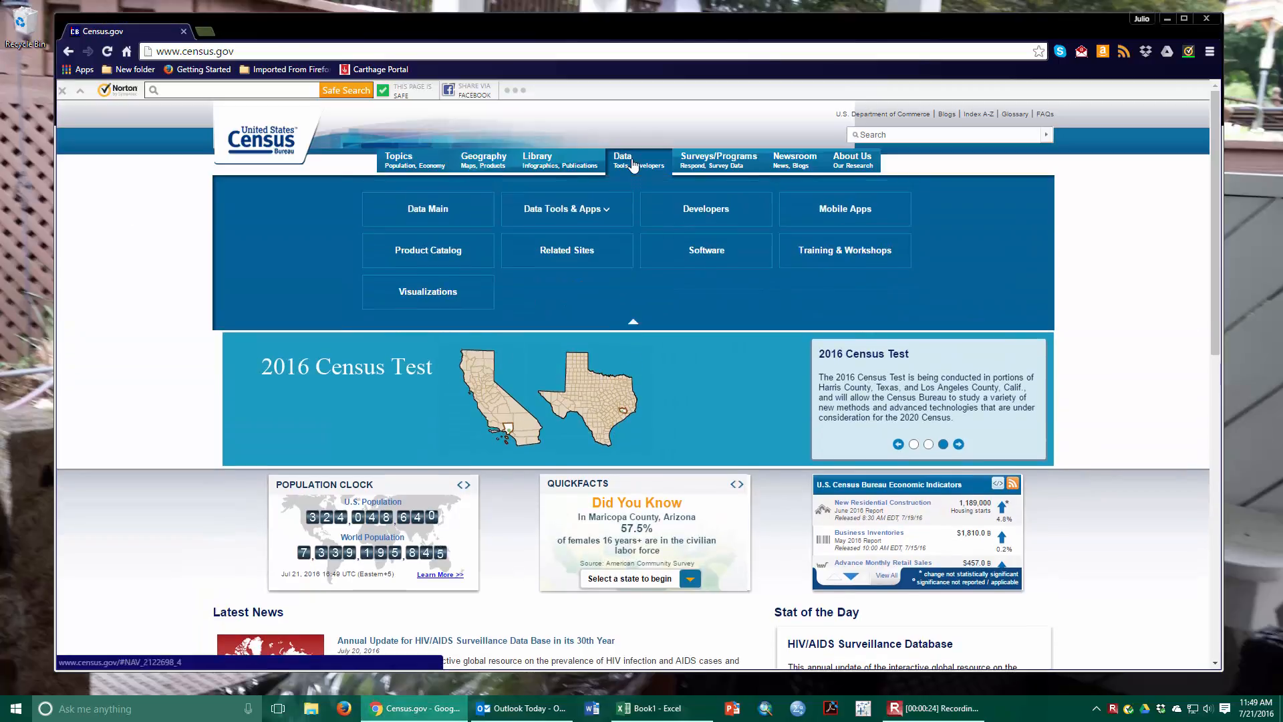
pyautogui.click(586, 214)
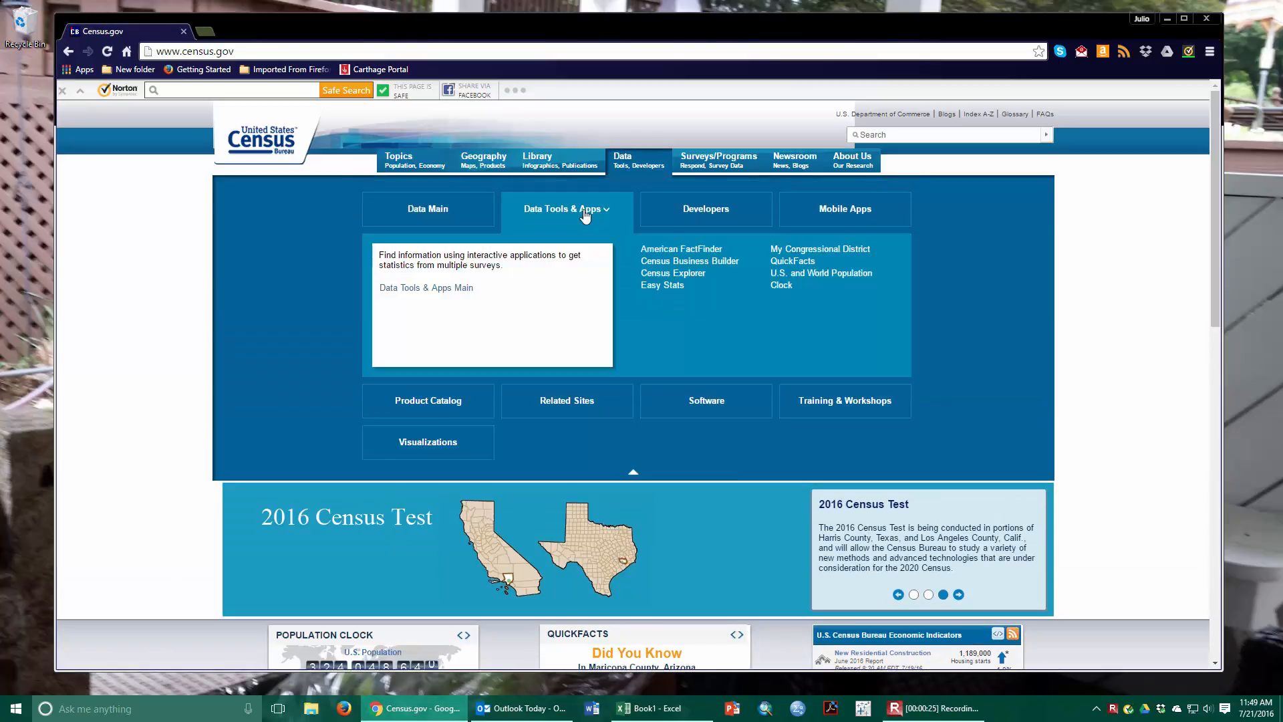
pyautogui.click(664, 249)
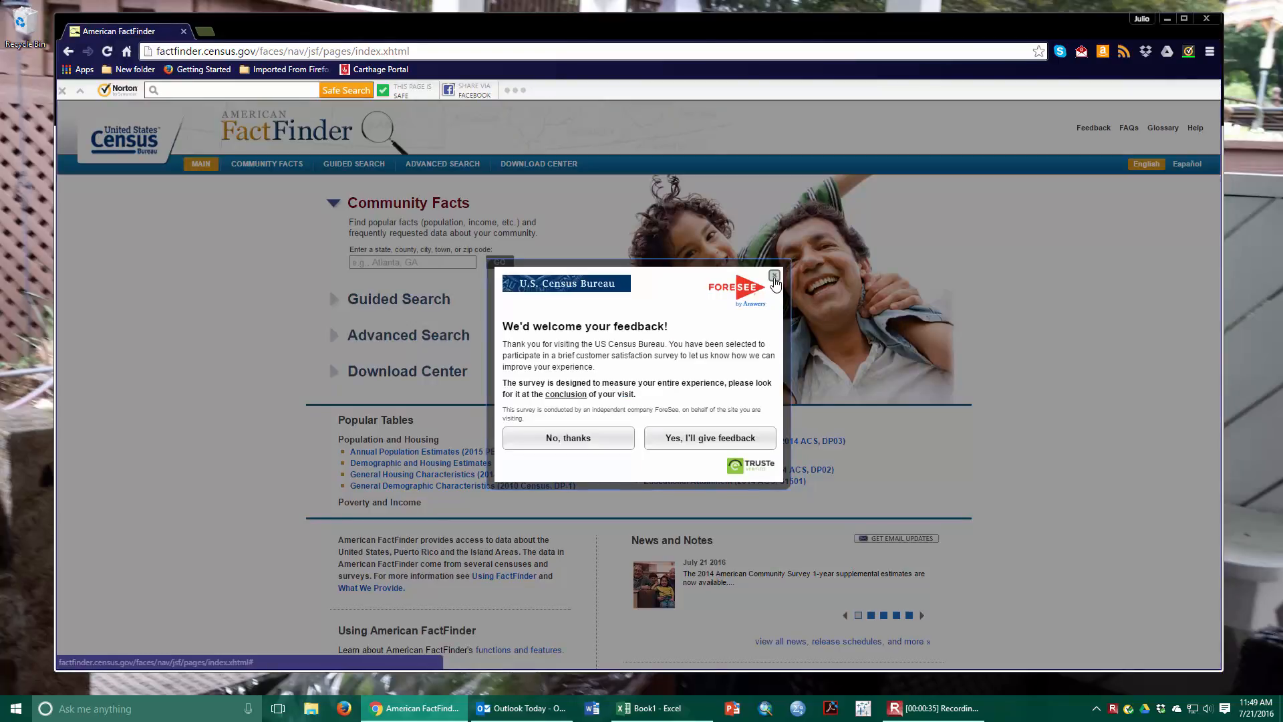
pyautogui.click(774, 275)
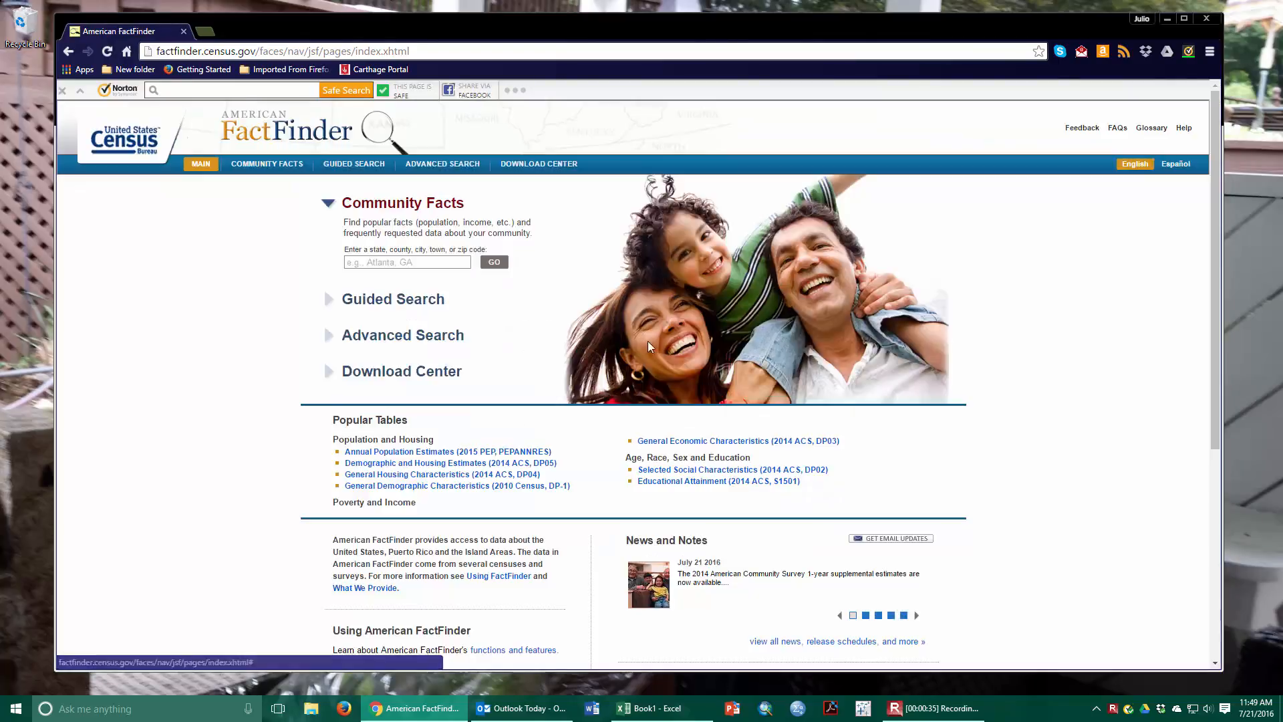
pyautogui.click(424, 337)
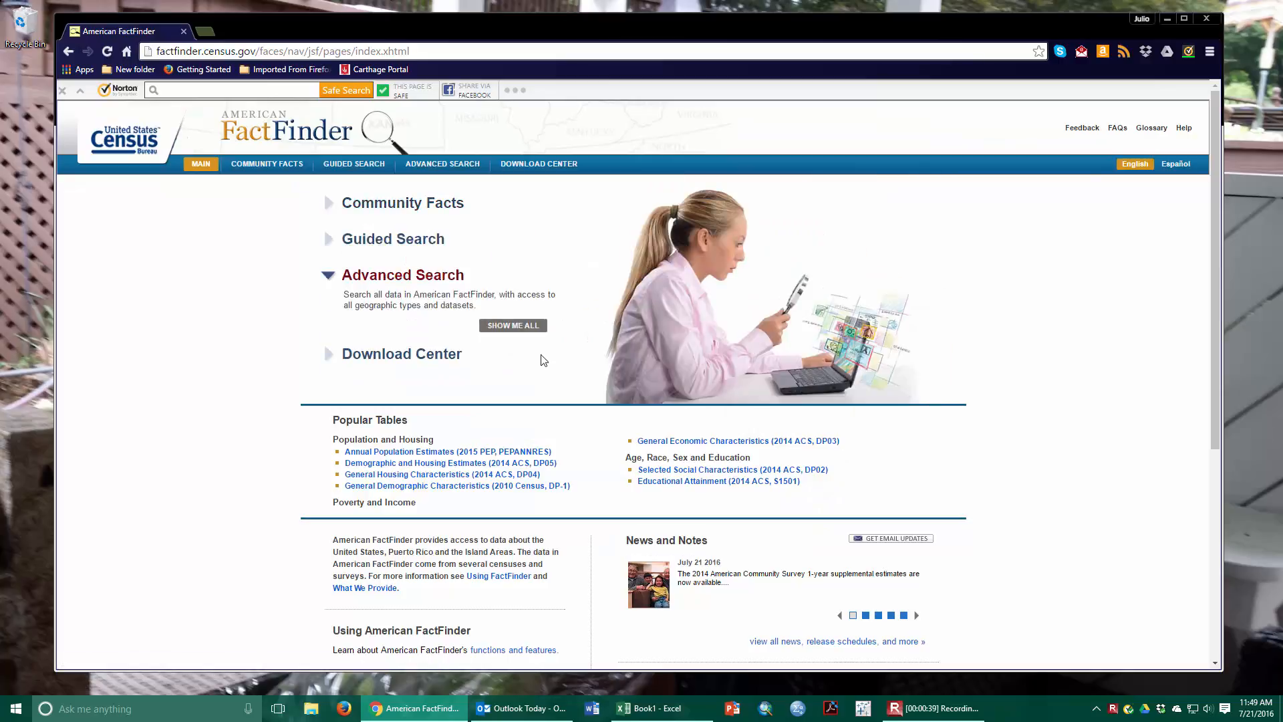
pyautogui.click(528, 330)
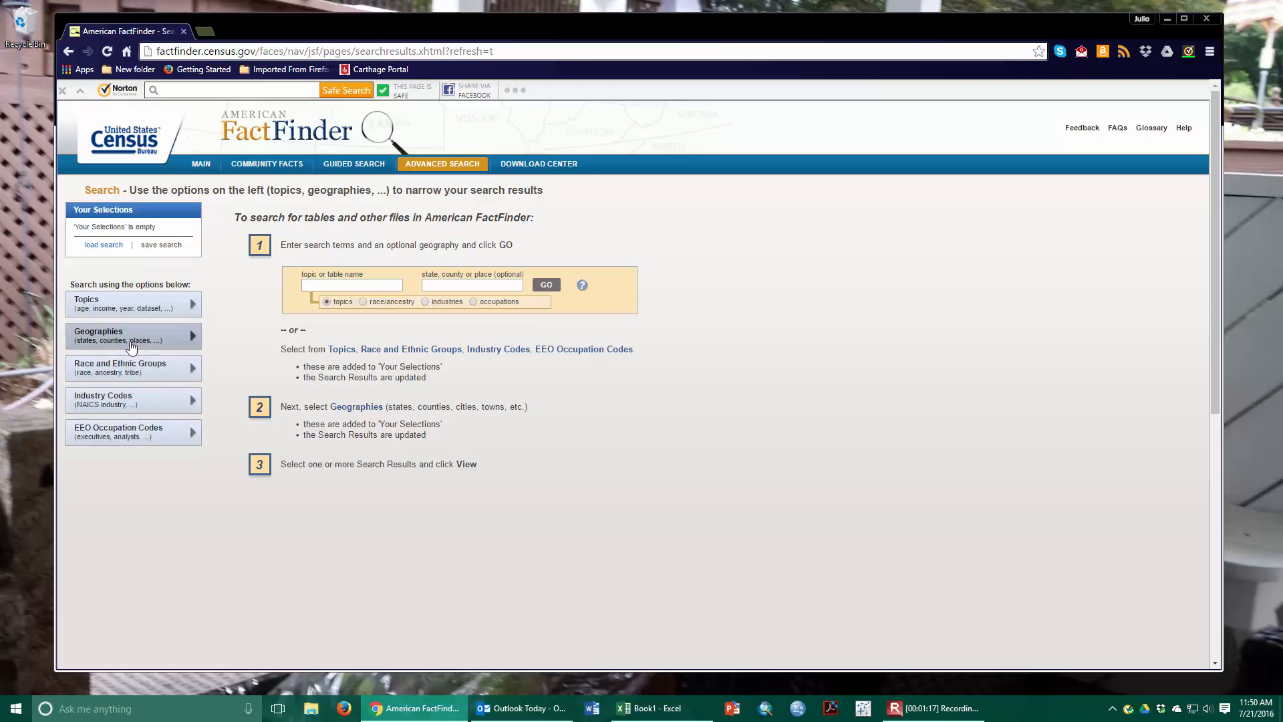
# - Add the County - 050 geography "All Counties within United States" to the search selections
pyautogui.click(129, 344)
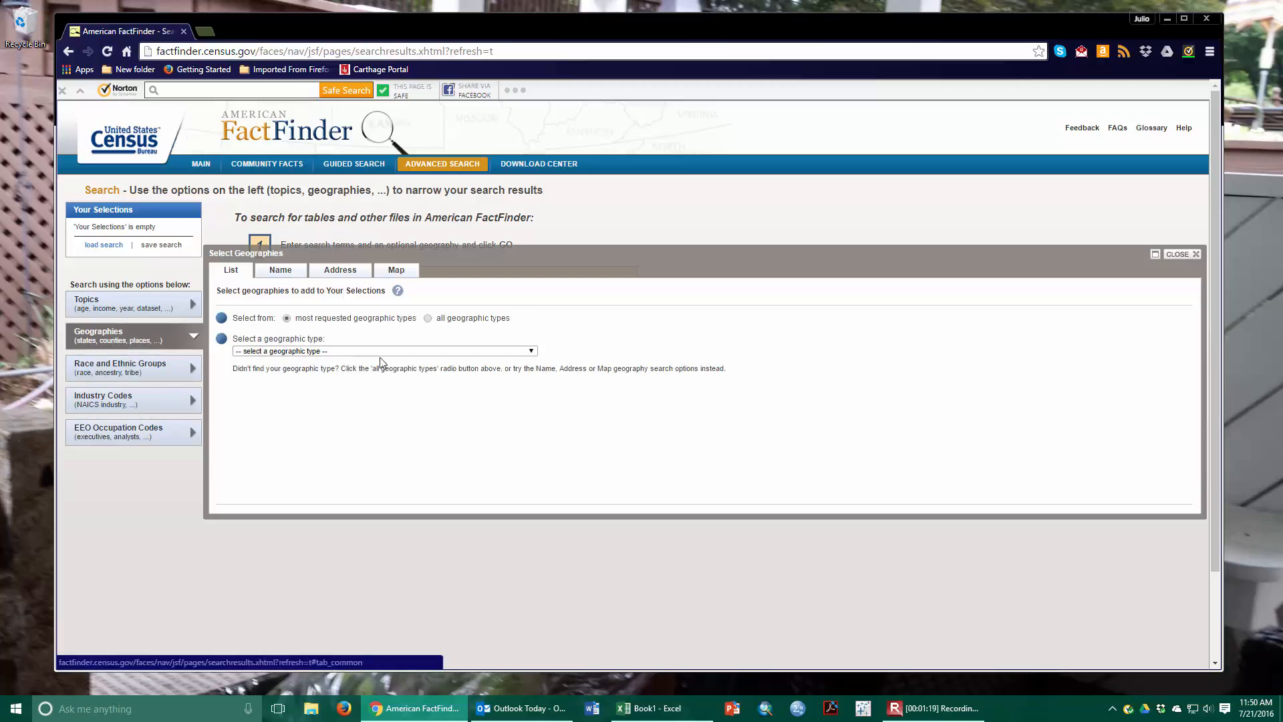
pyautogui.click(532, 353)
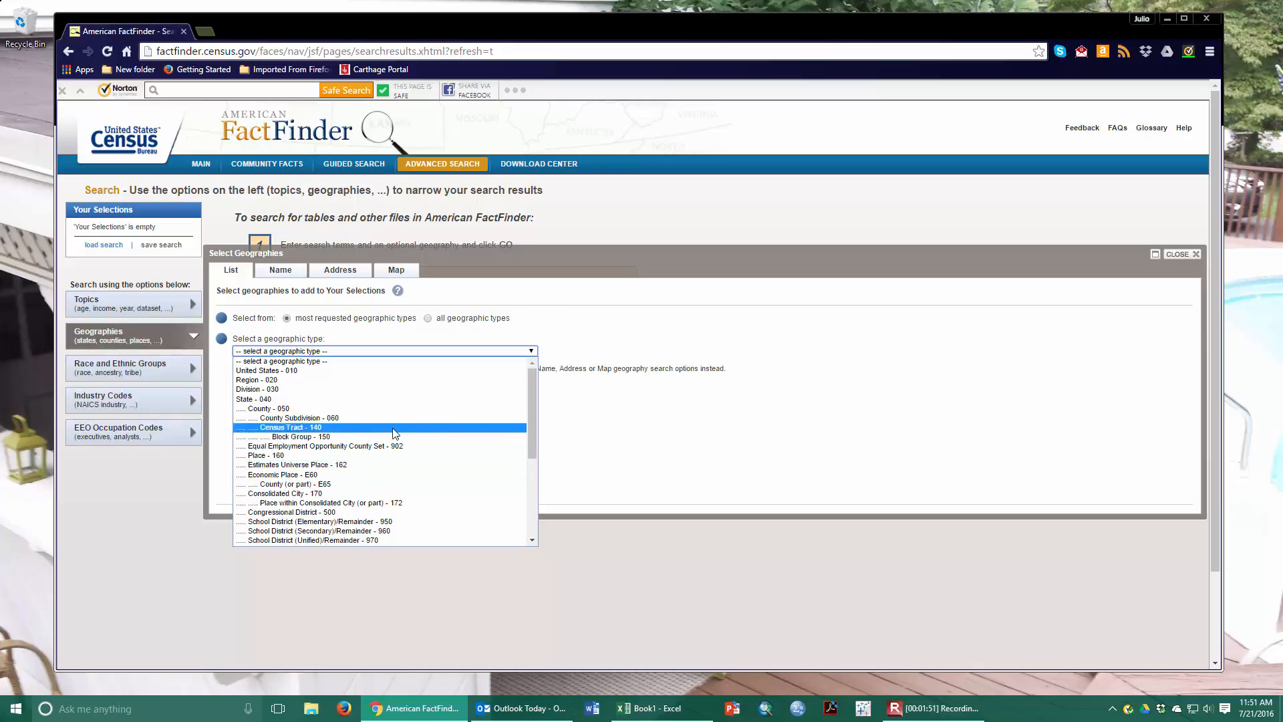
pyautogui.click(345, 409)
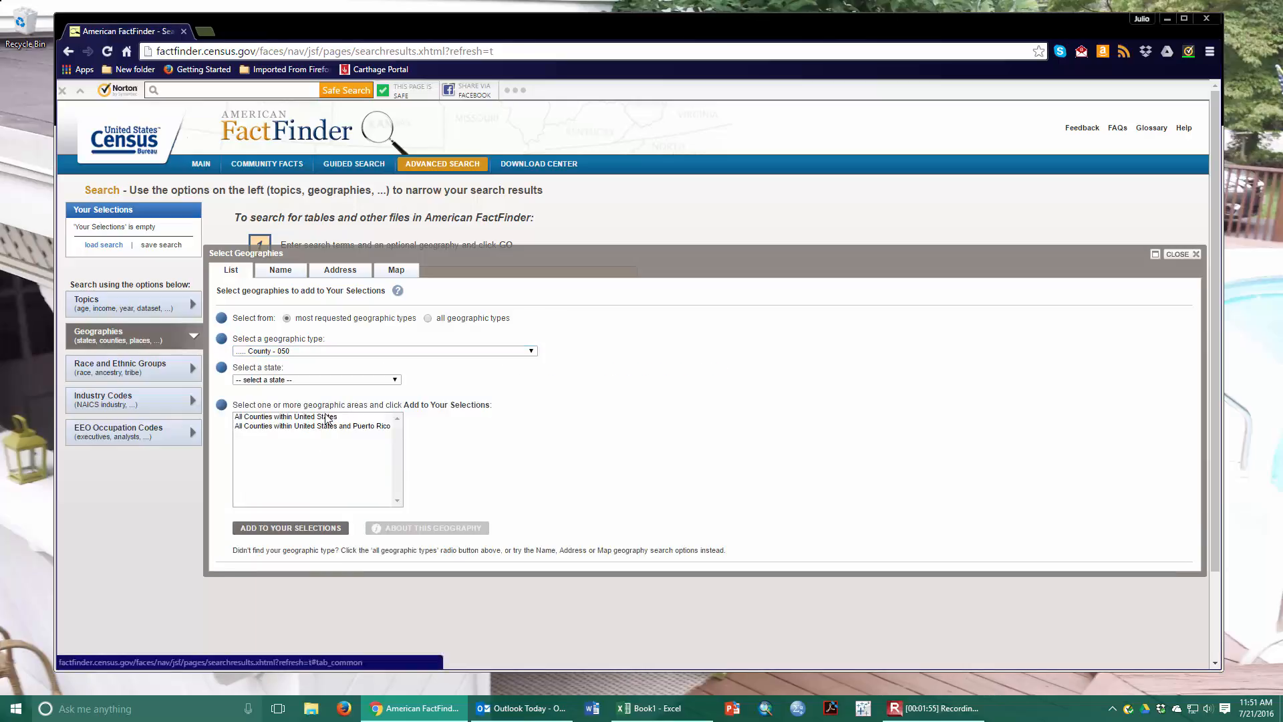
pyautogui.click(296, 528)
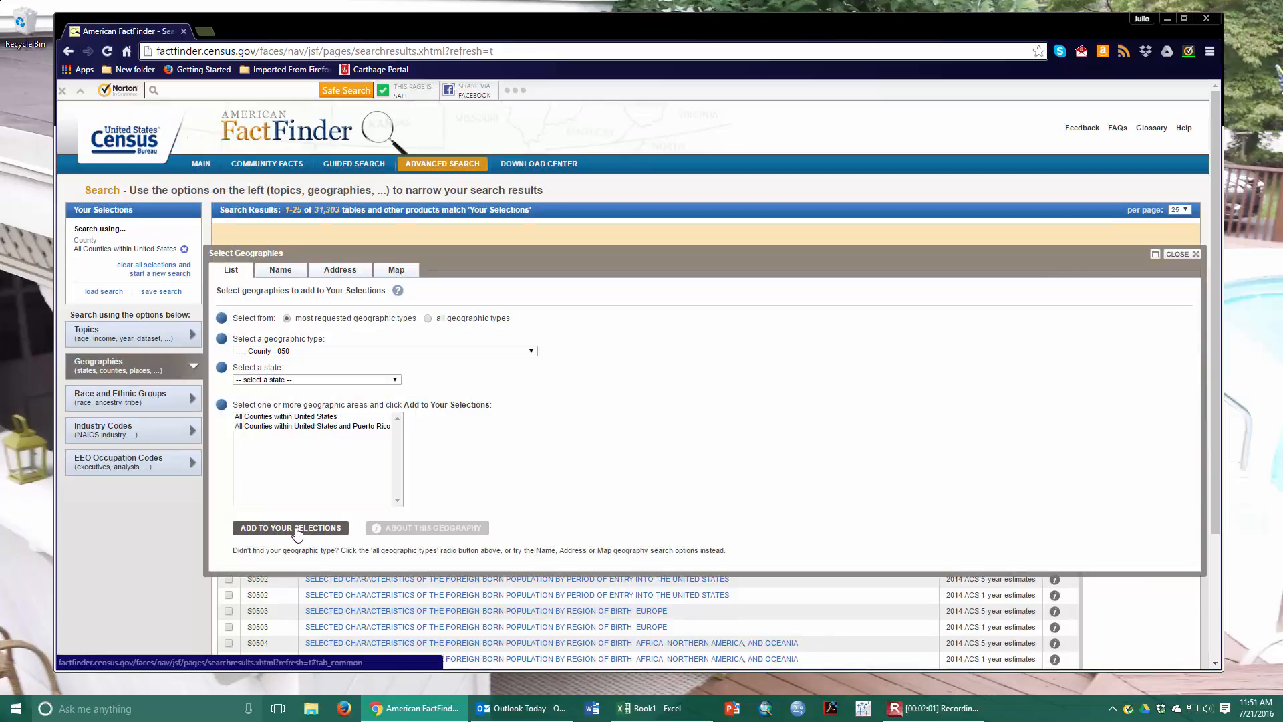
# - Add the Migration (Previous Residence) topic from People > Origins to the search selections and close the topic chooser
pyautogui.click(95, 338)
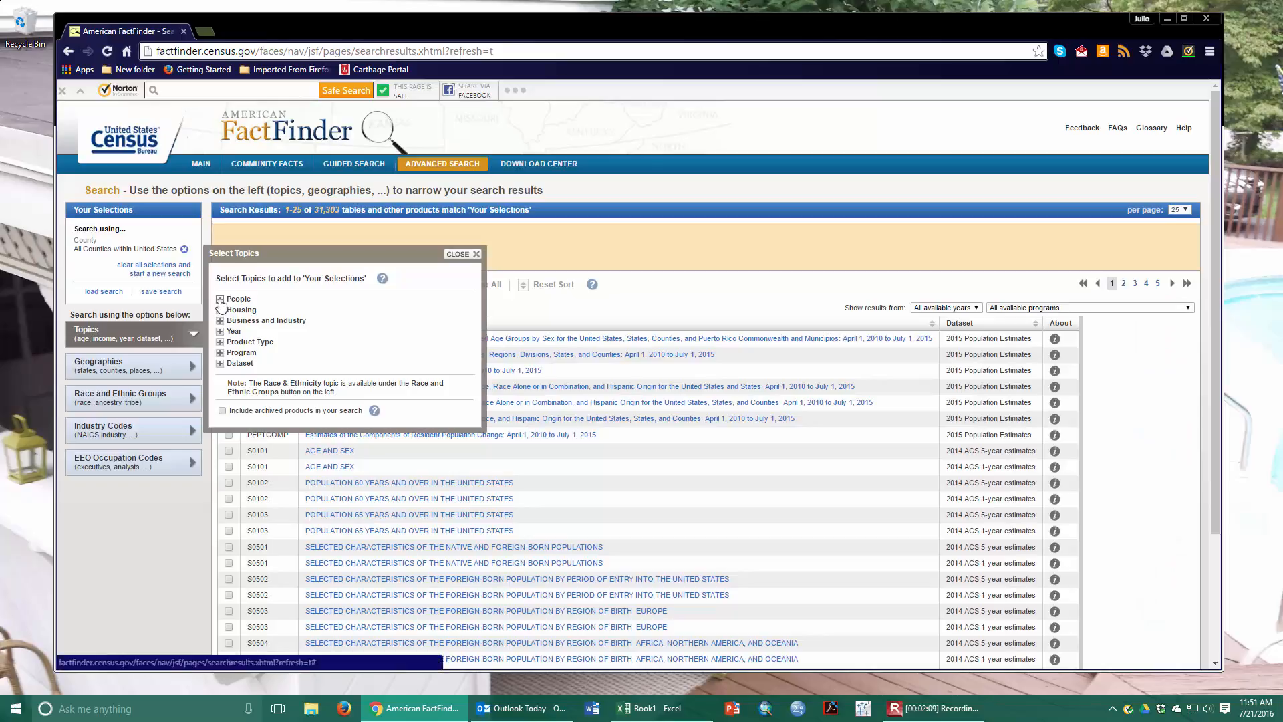
pyautogui.click(219, 300)
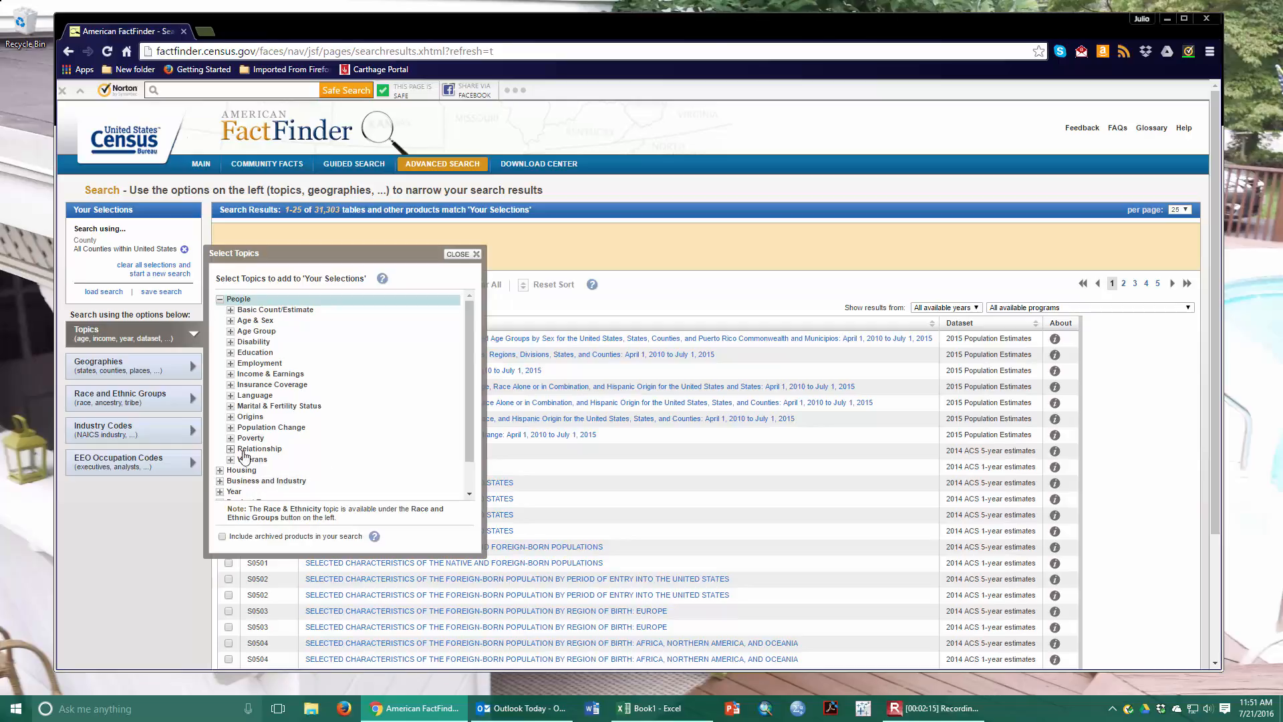
pyautogui.click(230, 428)
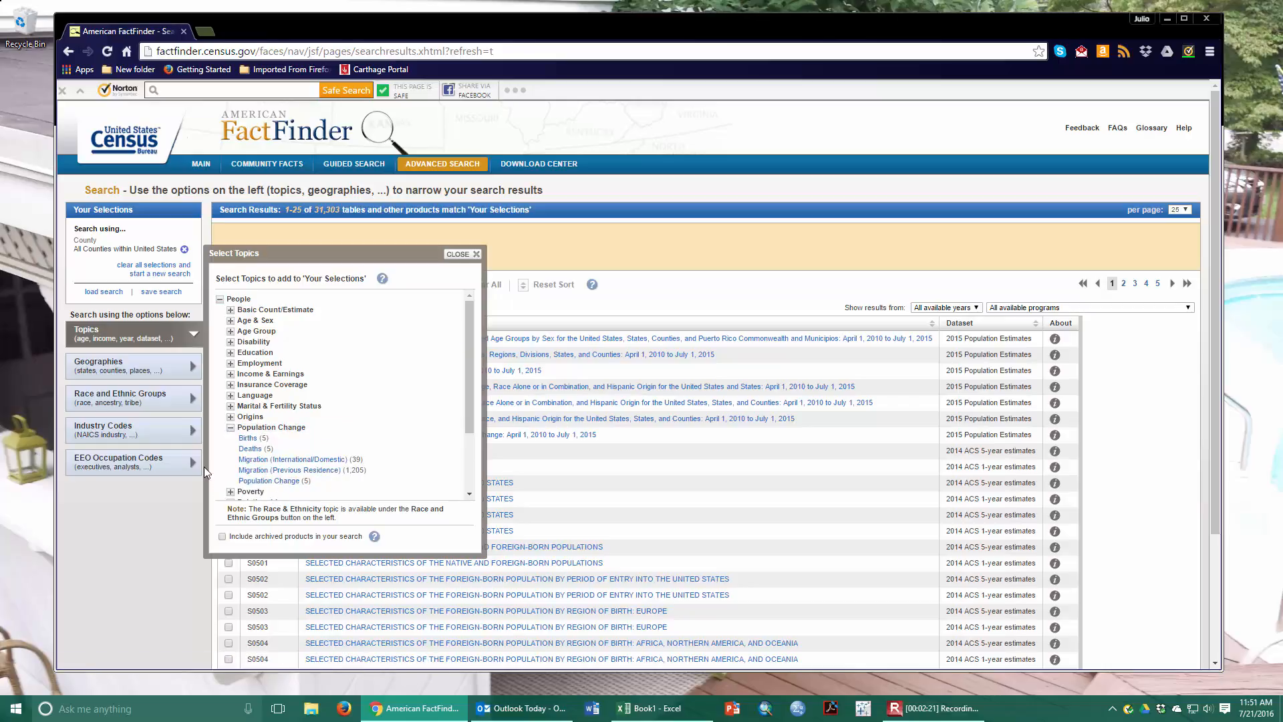
pyautogui.click(230, 417)
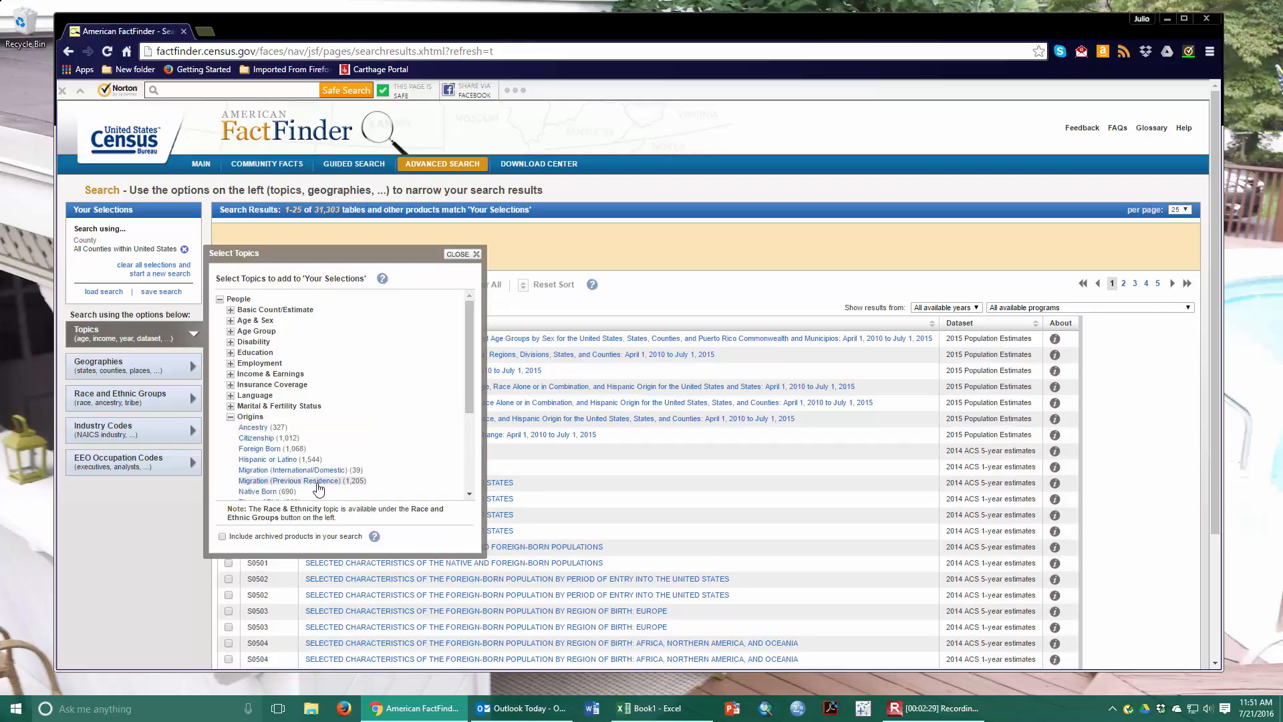
pyautogui.click(317, 481)
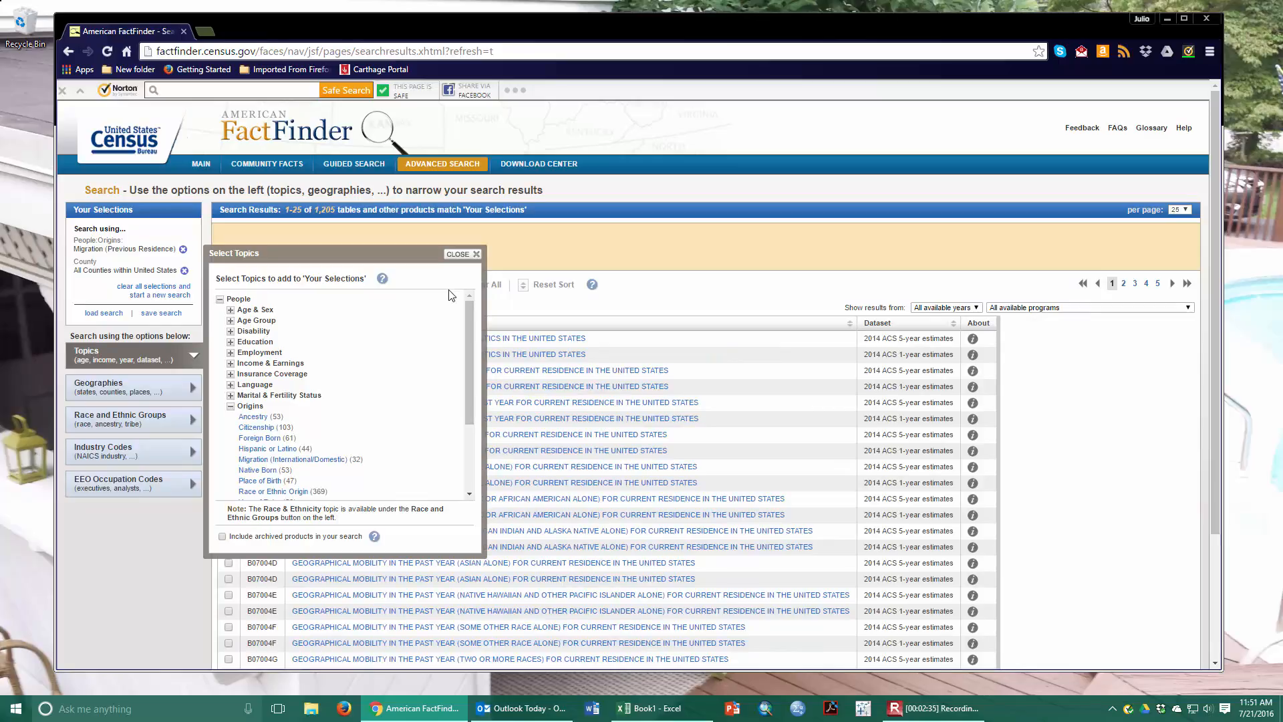
pyautogui.click(461, 254)
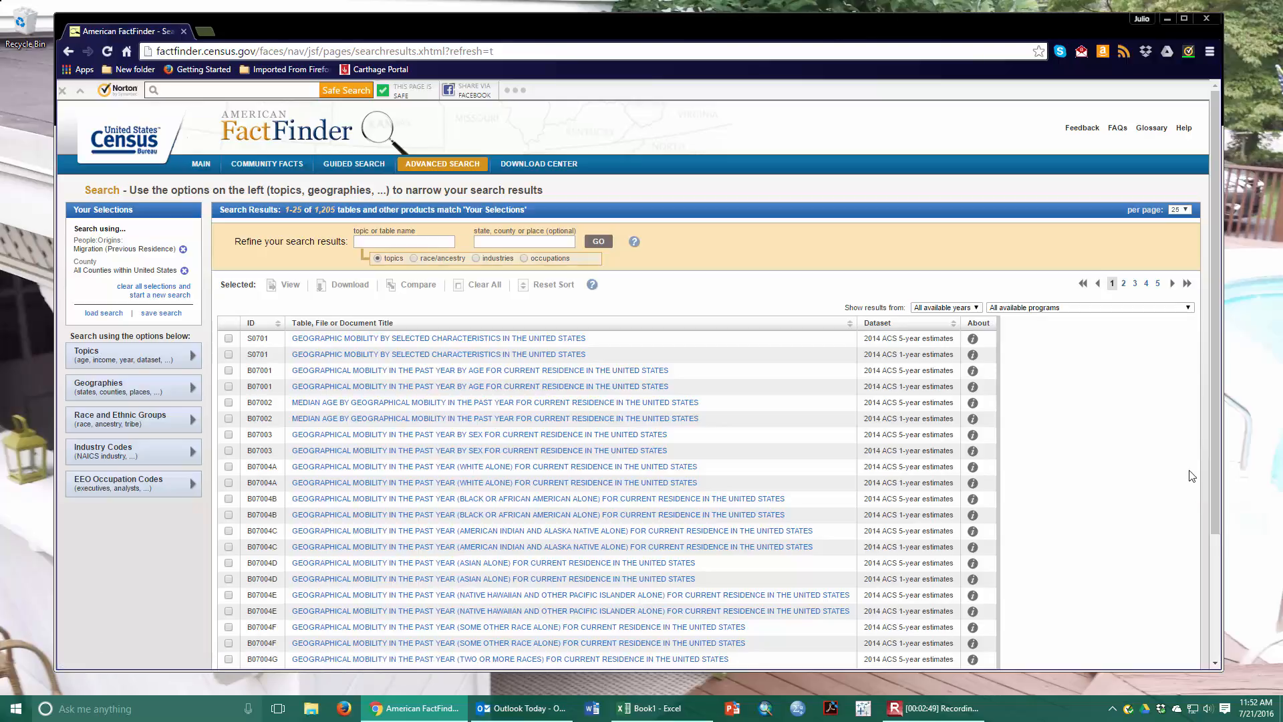
# - Look through the search results and select only table S0701, Geographic Mobility by Selected Characteristics, from the 2014 ACS 1-year estimates
pyautogui.moveTo(1217, 443); pyautogui.dragTo(1214, 569)
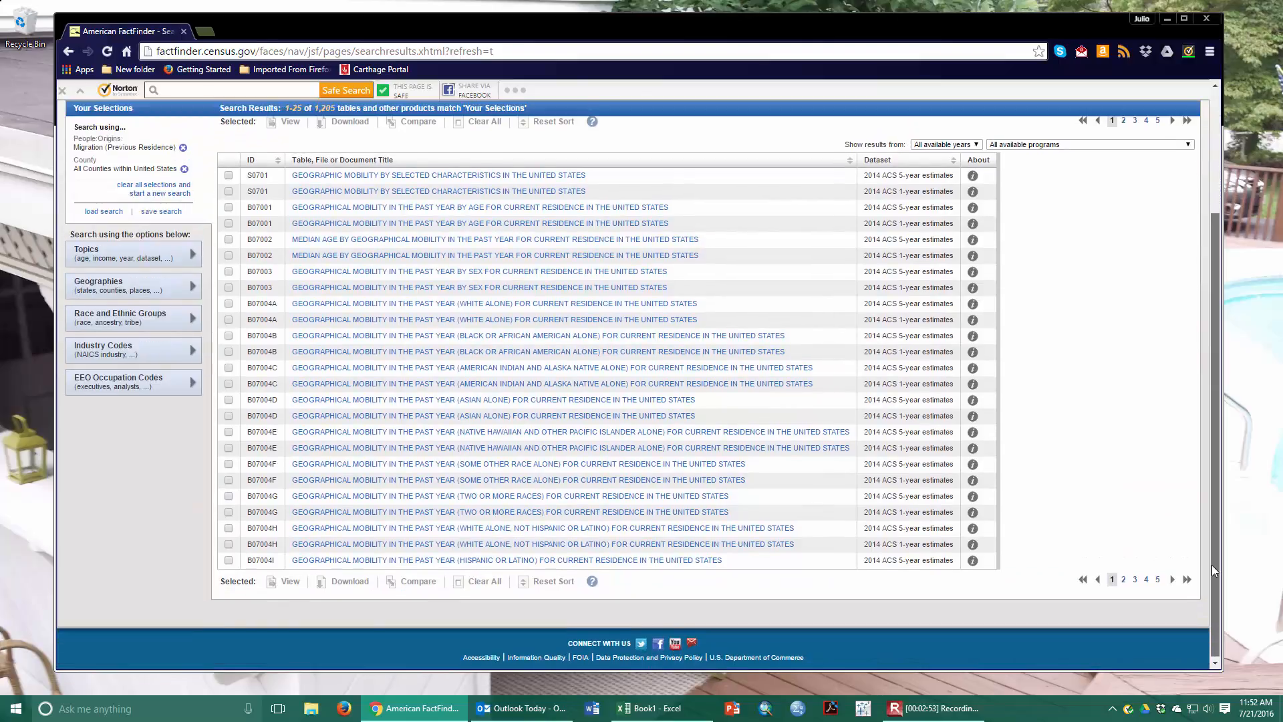
pyautogui.moveTo(1212, 564); pyautogui.dragTo(1196, 395)
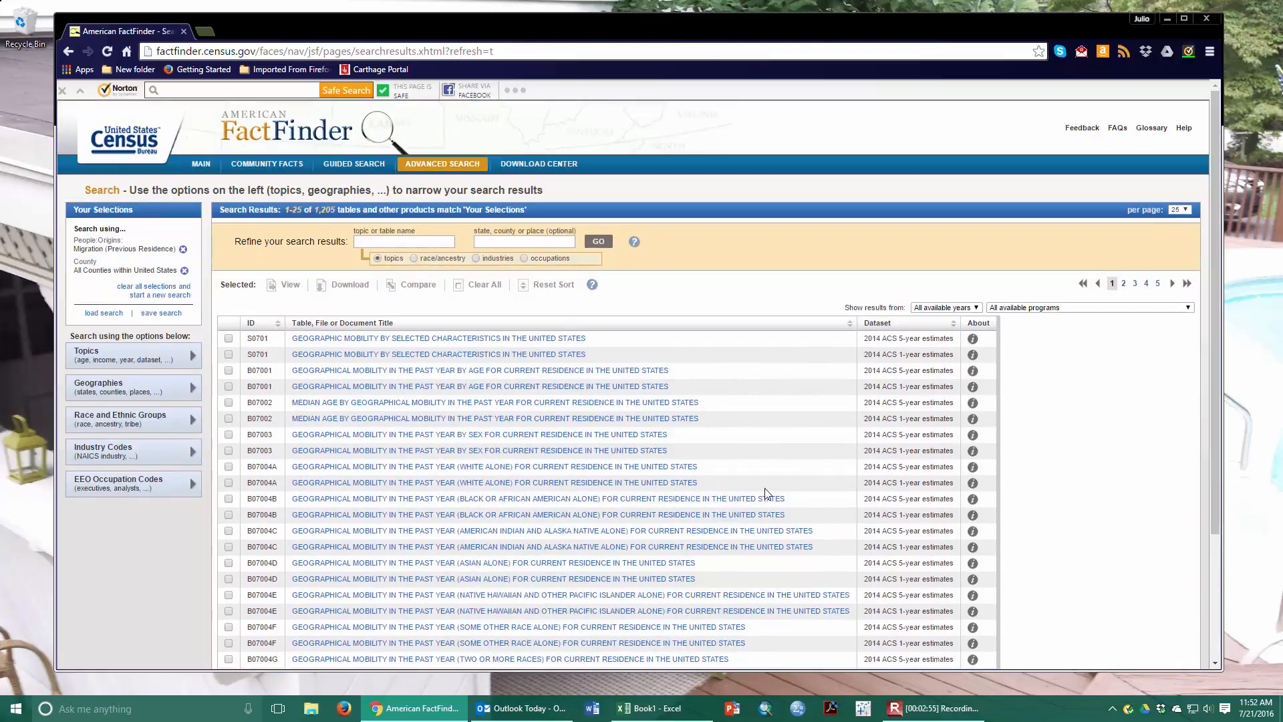
pyautogui.click(229, 339)
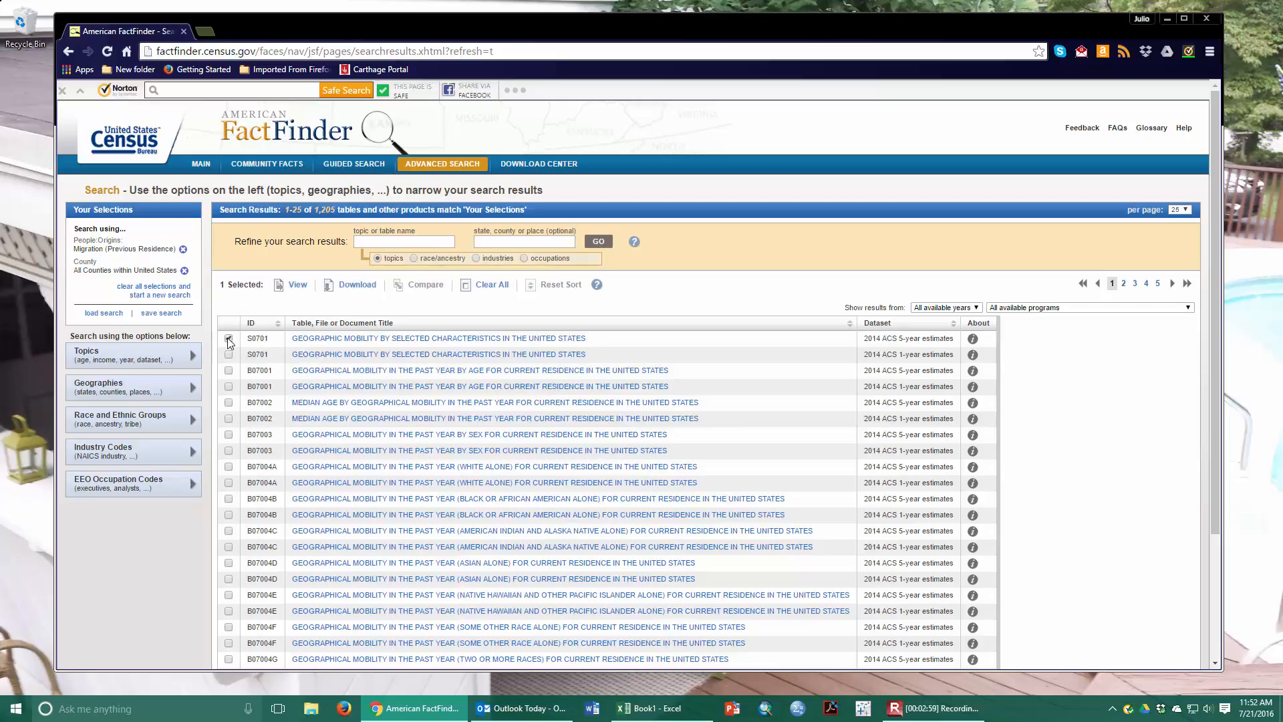
pyautogui.click(229, 354)
pyautogui.click(229, 338)
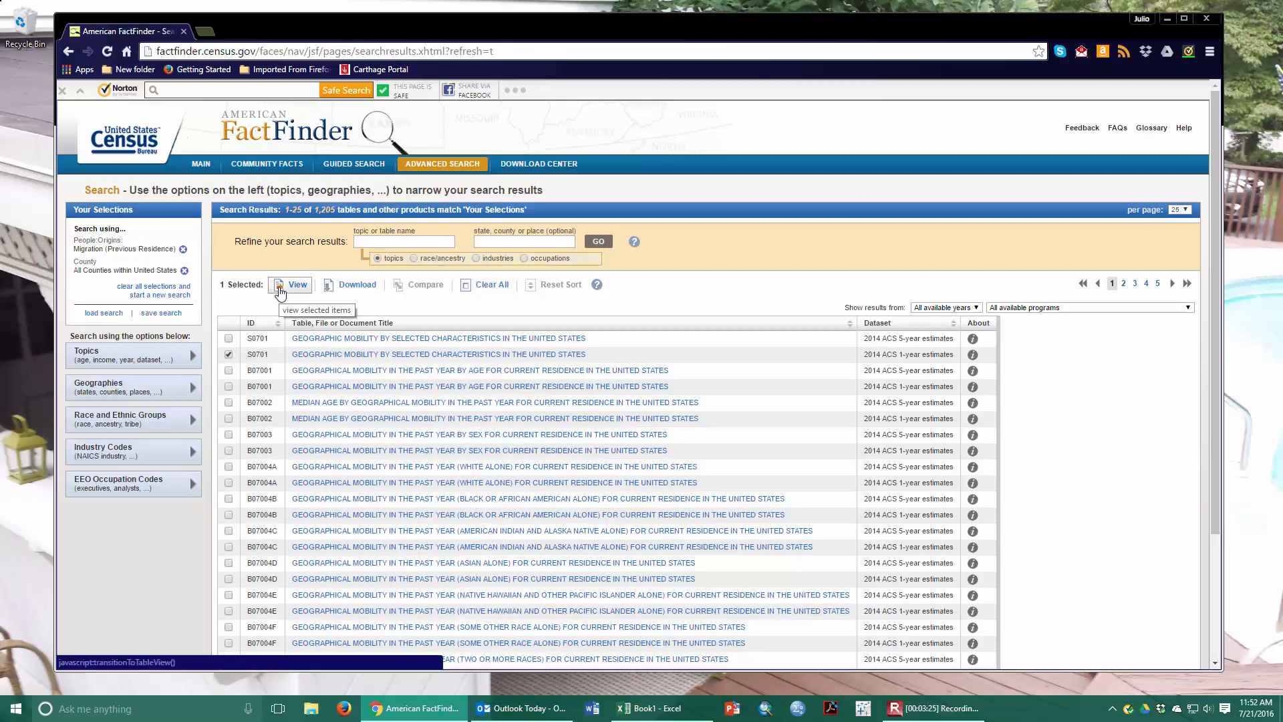
# - Download the selected table as a zip file and save it to the Desktop as aff_download.zip
pyautogui.click(344, 287)
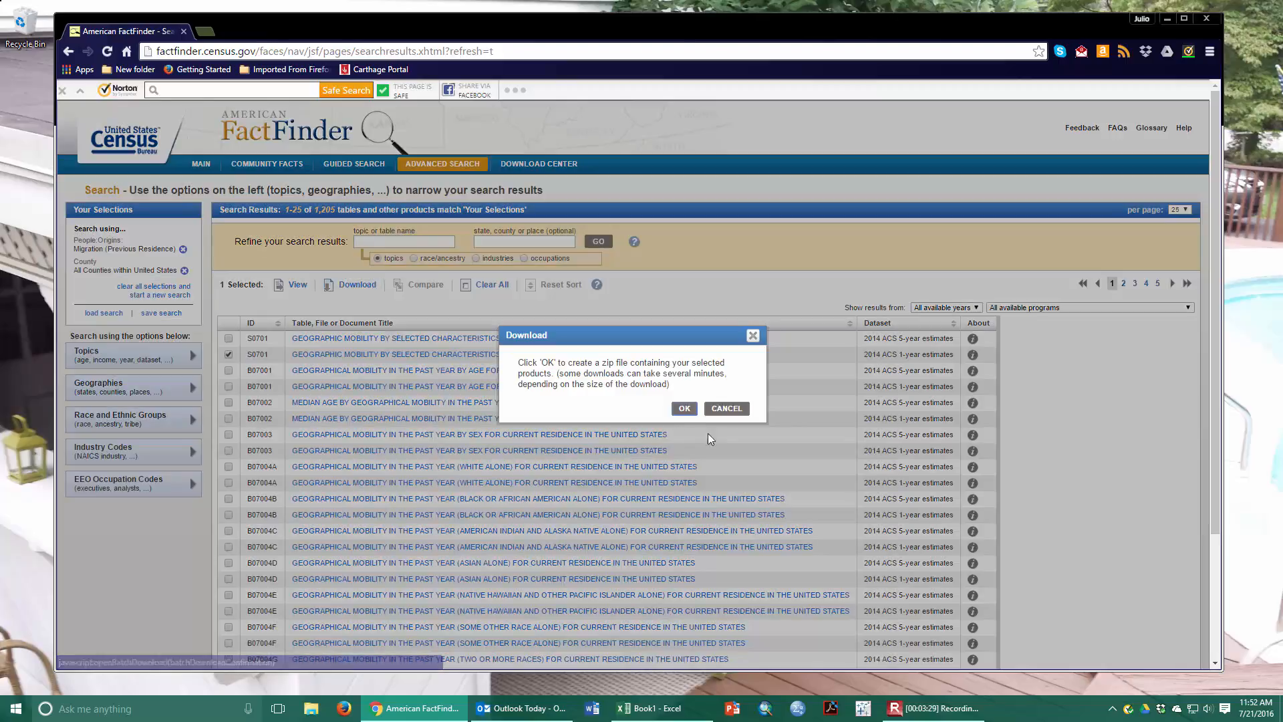
pyautogui.click(685, 409)
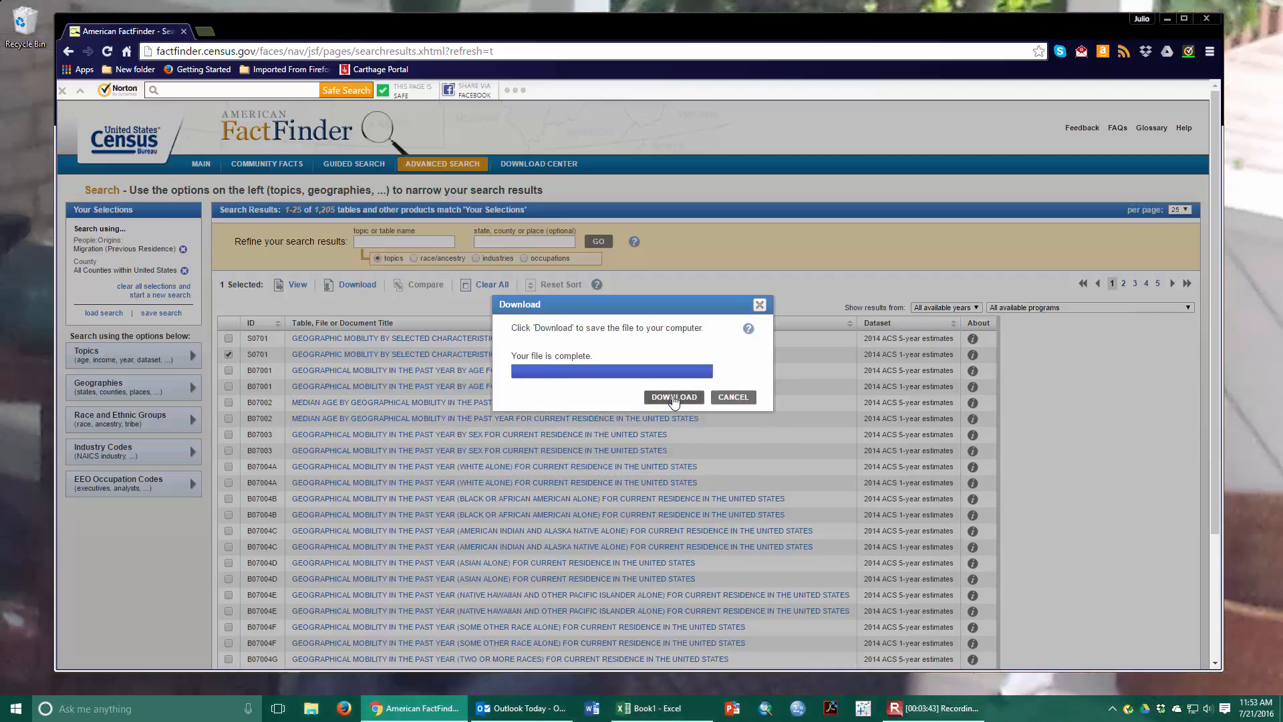
pyautogui.click(674, 398)
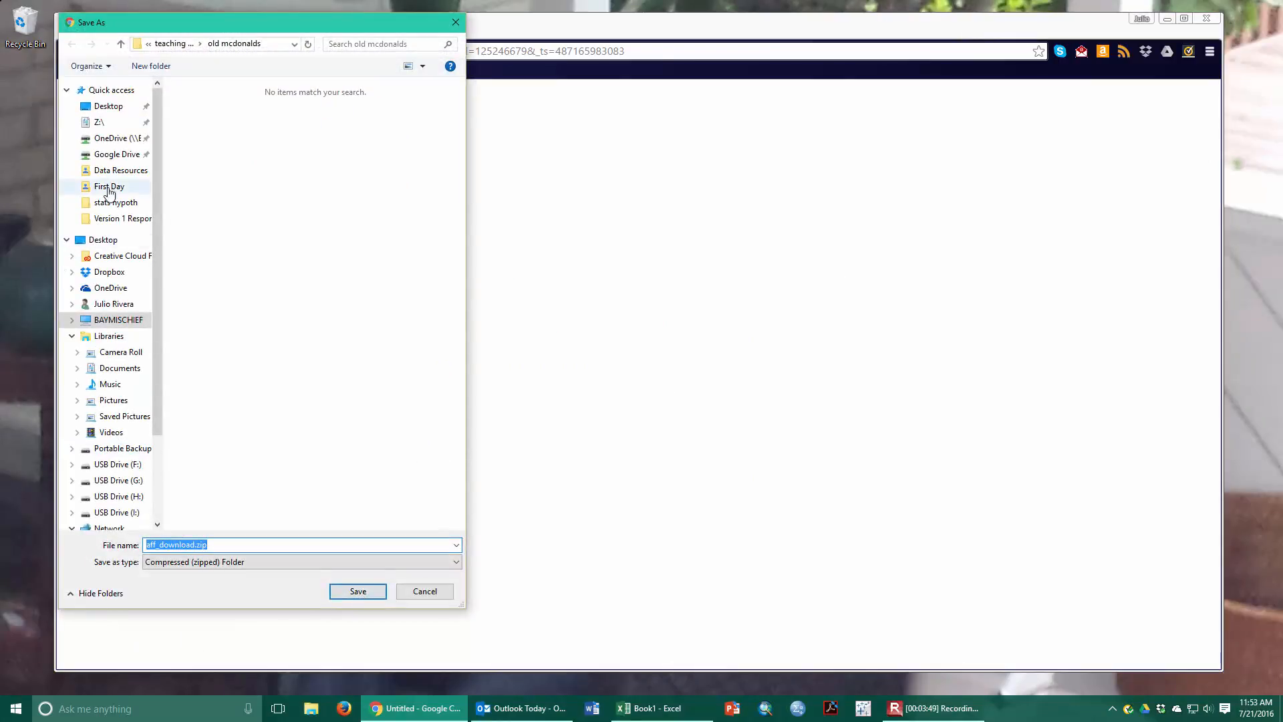
pyautogui.click(112, 111)
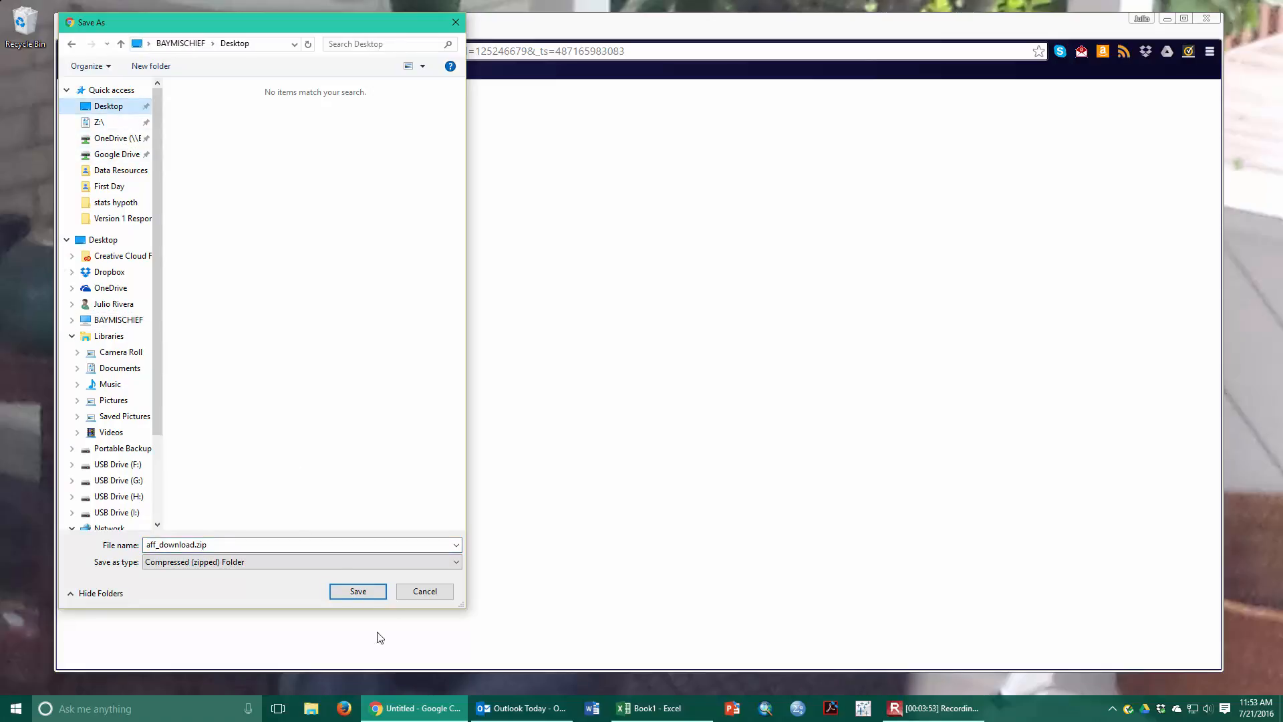
pyautogui.click(358, 592)
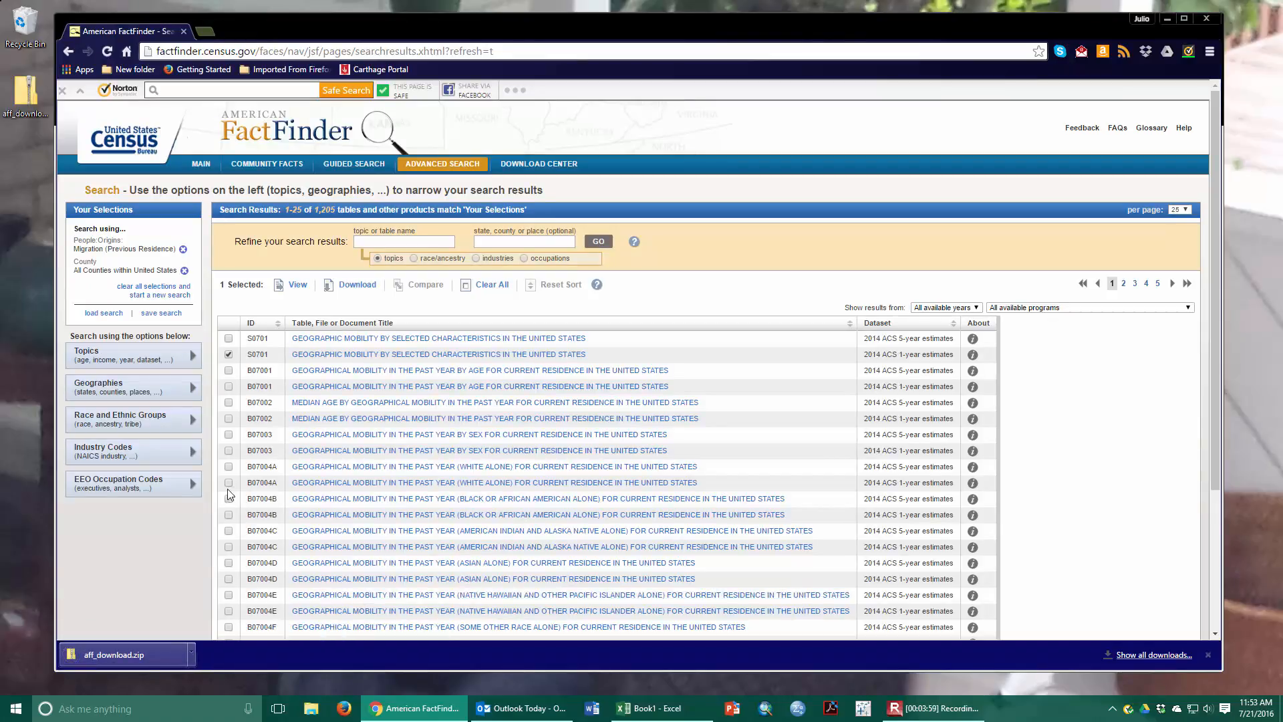
# - Extract aff_download.zip to an aff_download folder on the Desktop, view the extracted files, and minimize the folder window
pyautogui.rightClick(24, 96)
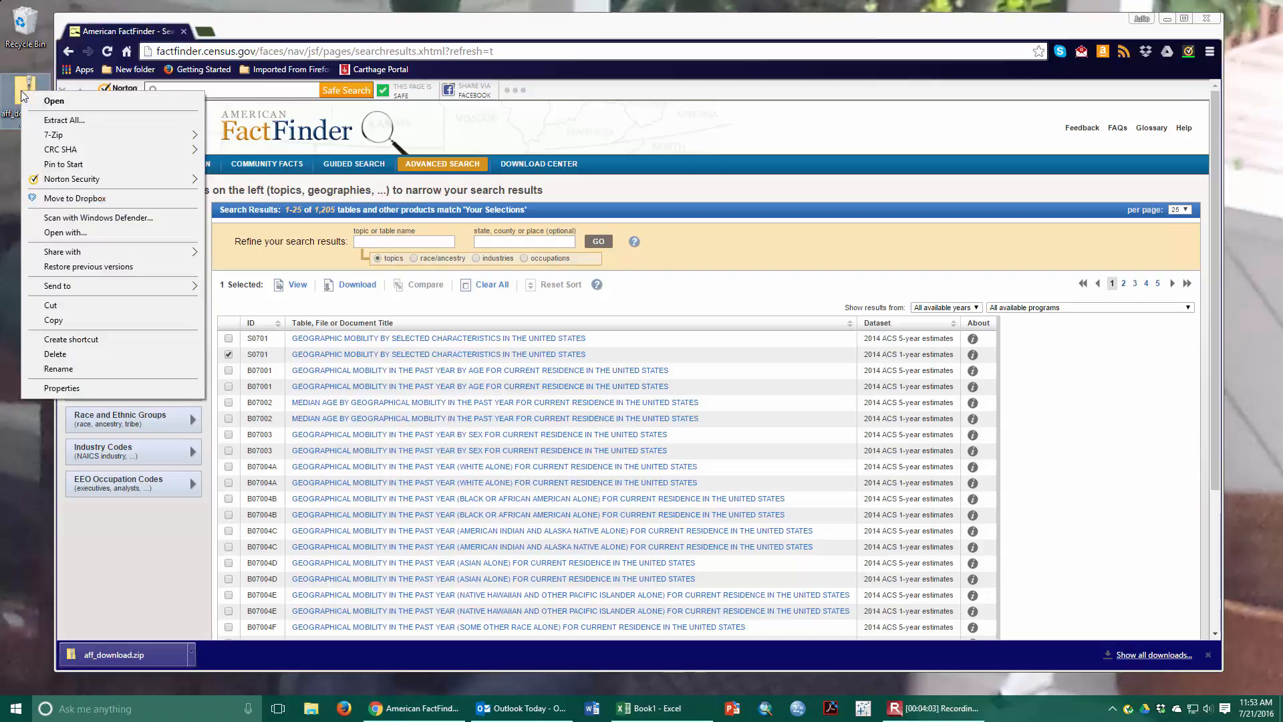
pyautogui.click(46, 121)
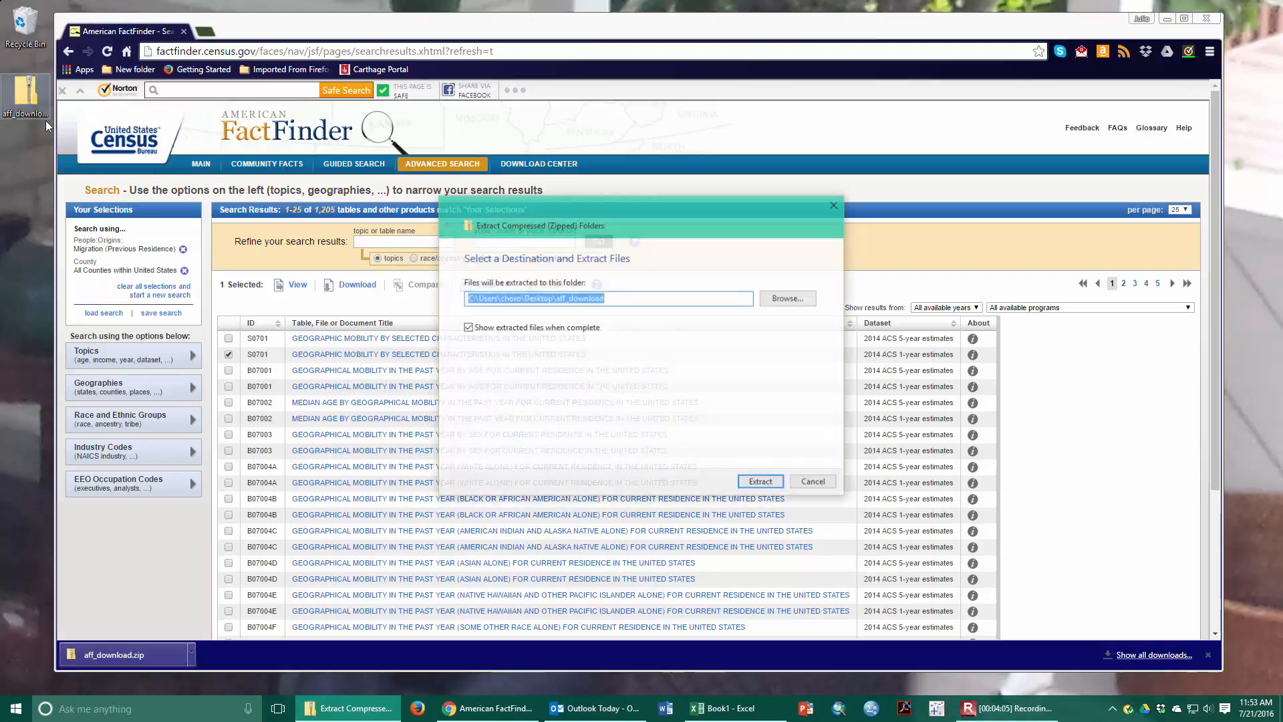
pyautogui.click(764, 484)
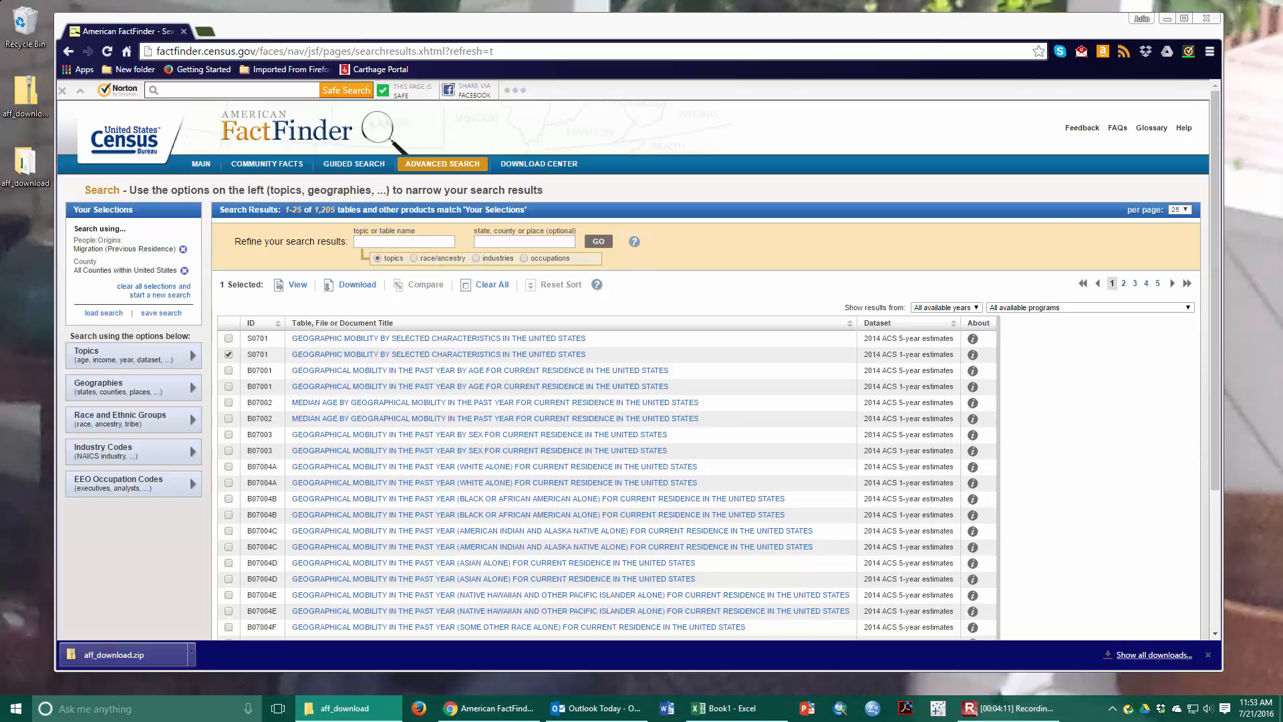
pyautogui.moveTo(1094, 17); pyautogui.dragTo(511, 59)
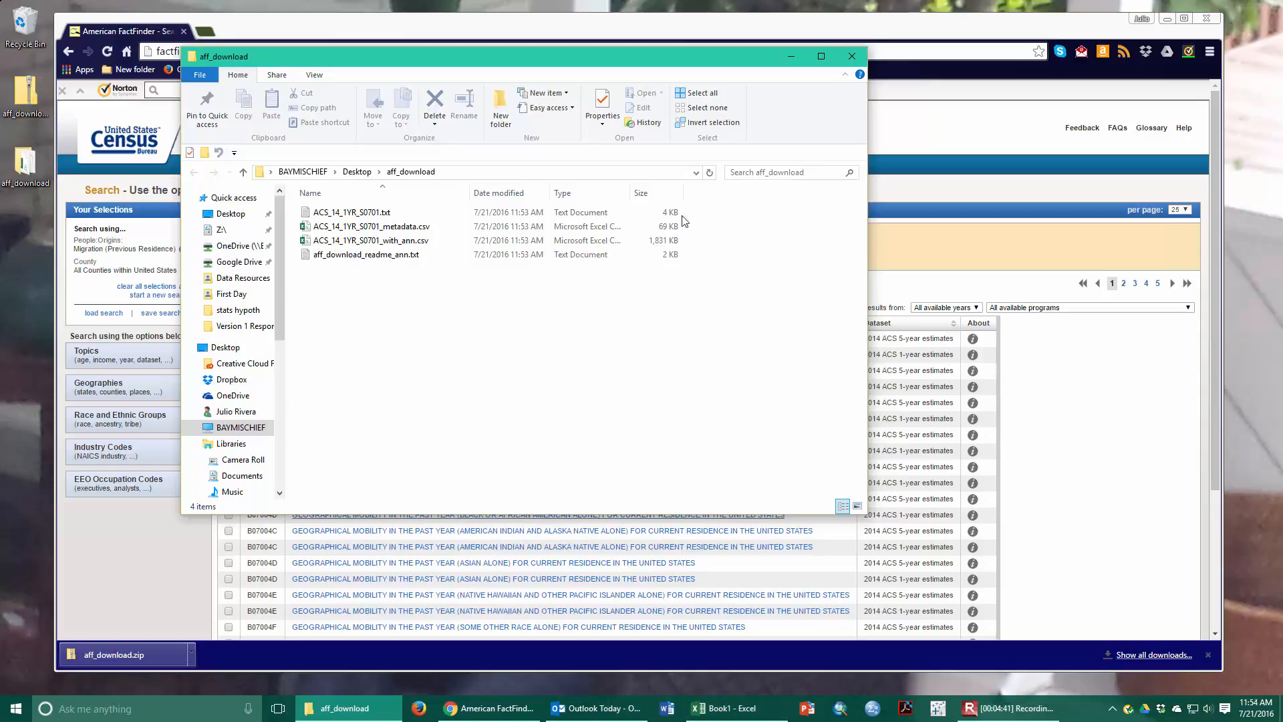
pyautogui.click(794, 57)
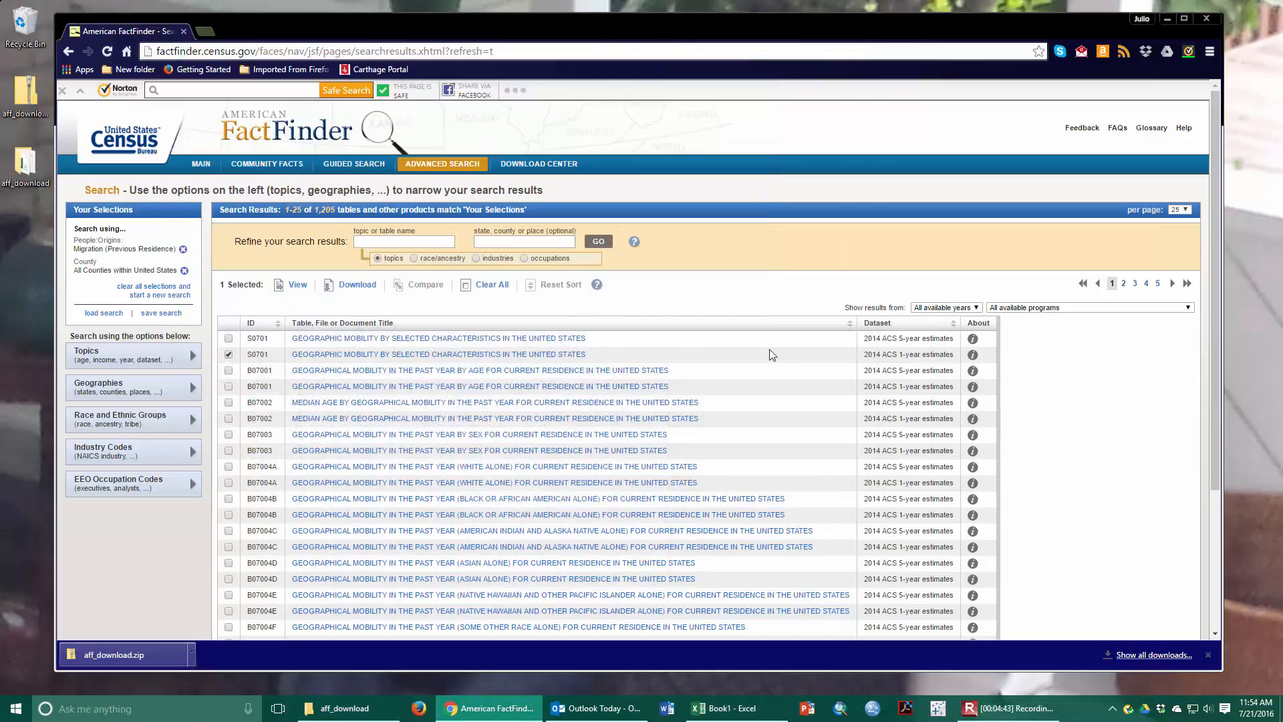
# - Switch to Excel and browse to the Desktop's aff_download folder for a file to open, listing text files (*.prn;*.txt;*.csv)
pyautogui.click(727, 714)
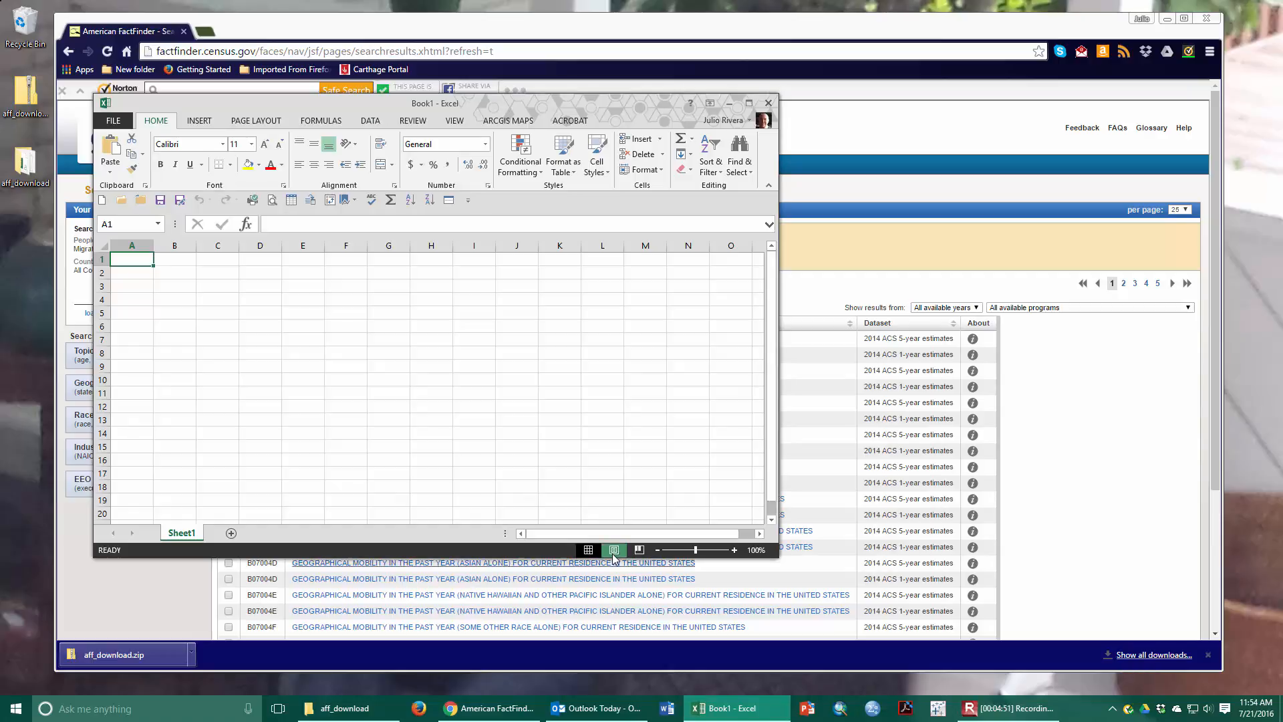
pyautogui.click(107, 125)
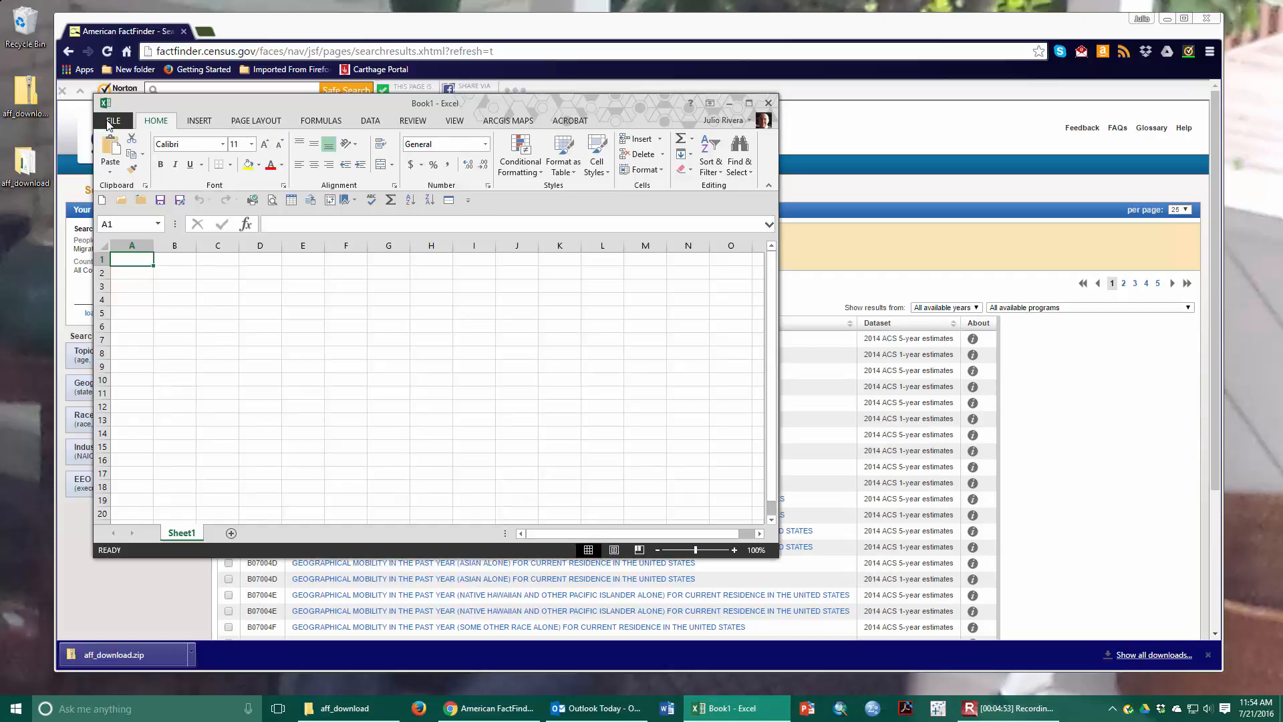
pyautogui.click(128, 229)
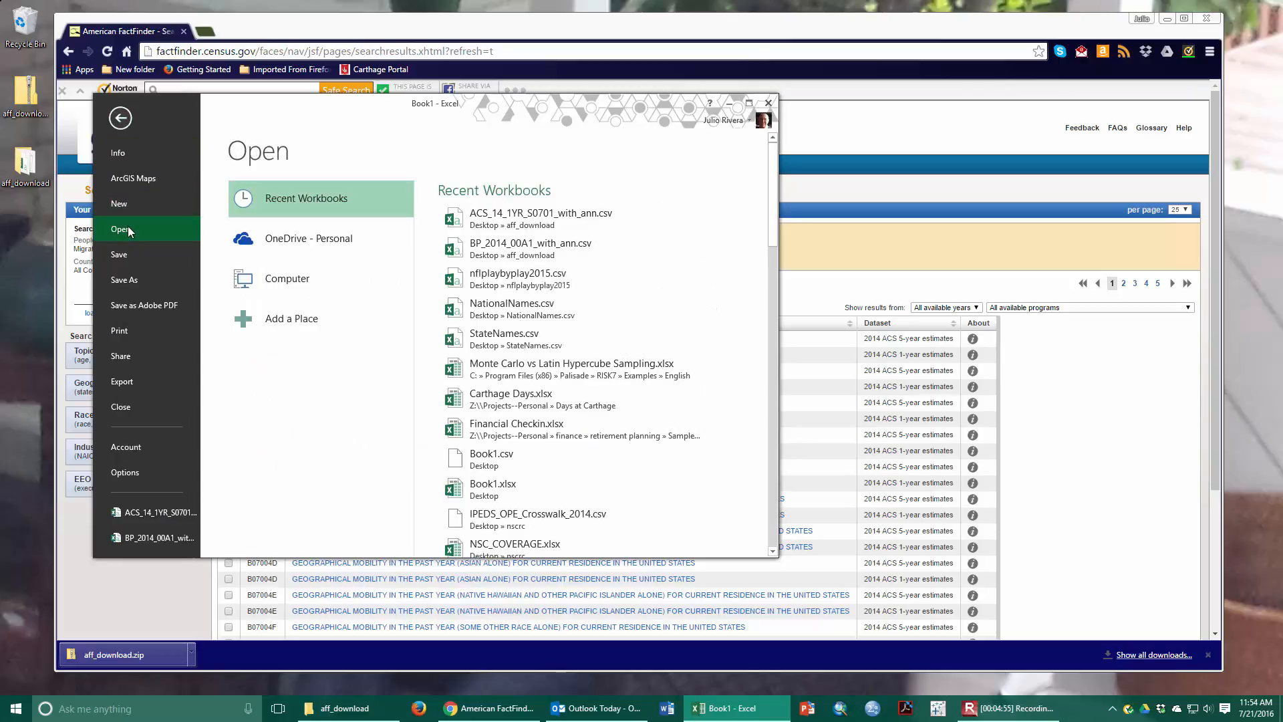
pyautogui.click(280, 286)
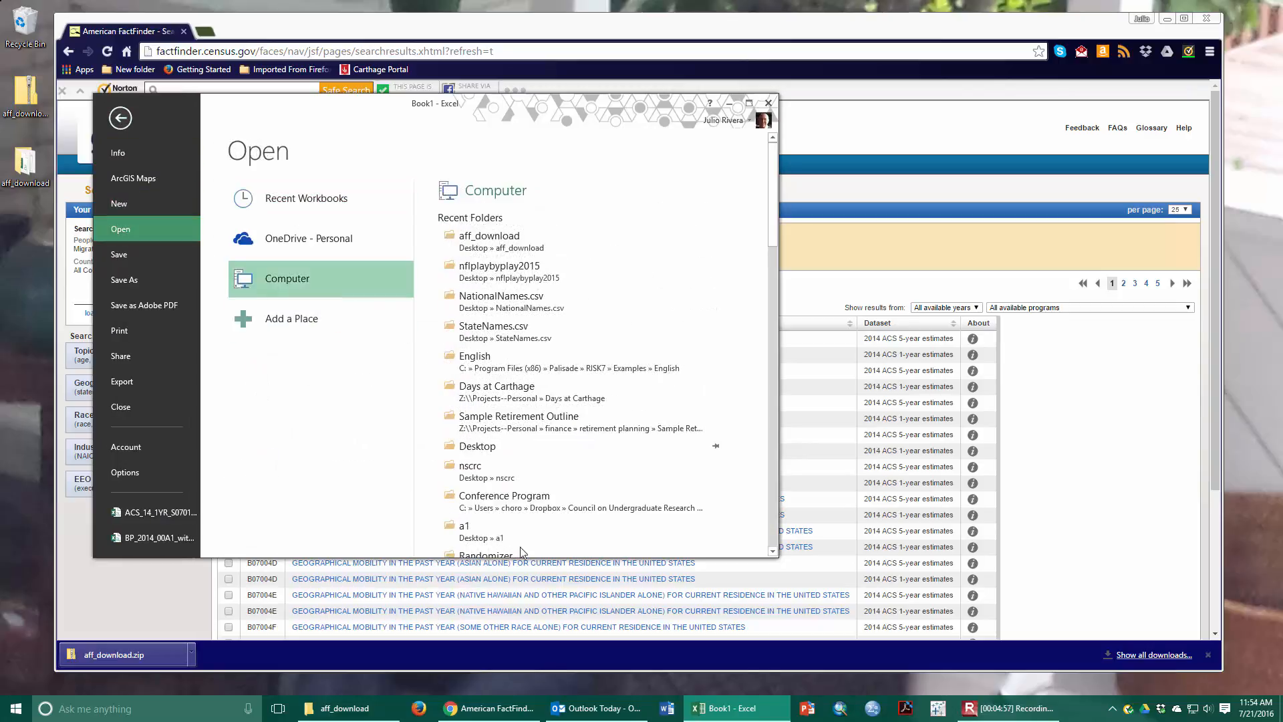
pyautogui.click(467, 446)
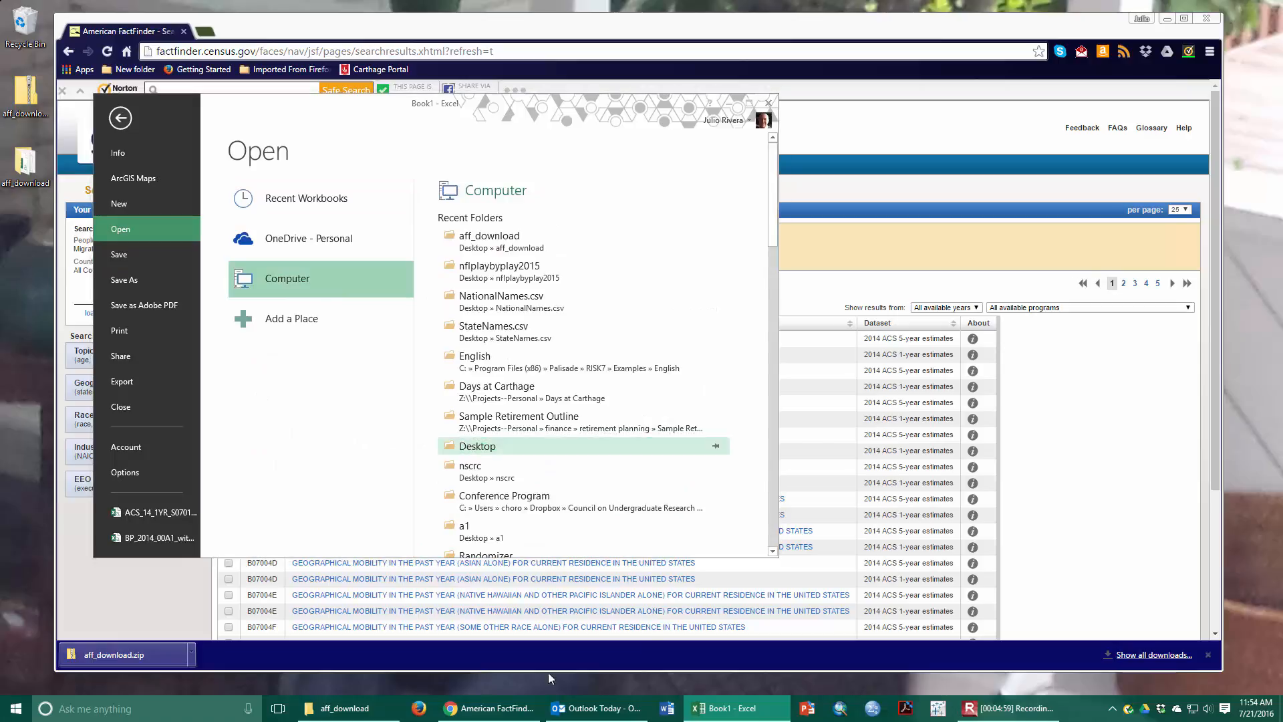
pyautogui.doubleClick(241, 187)
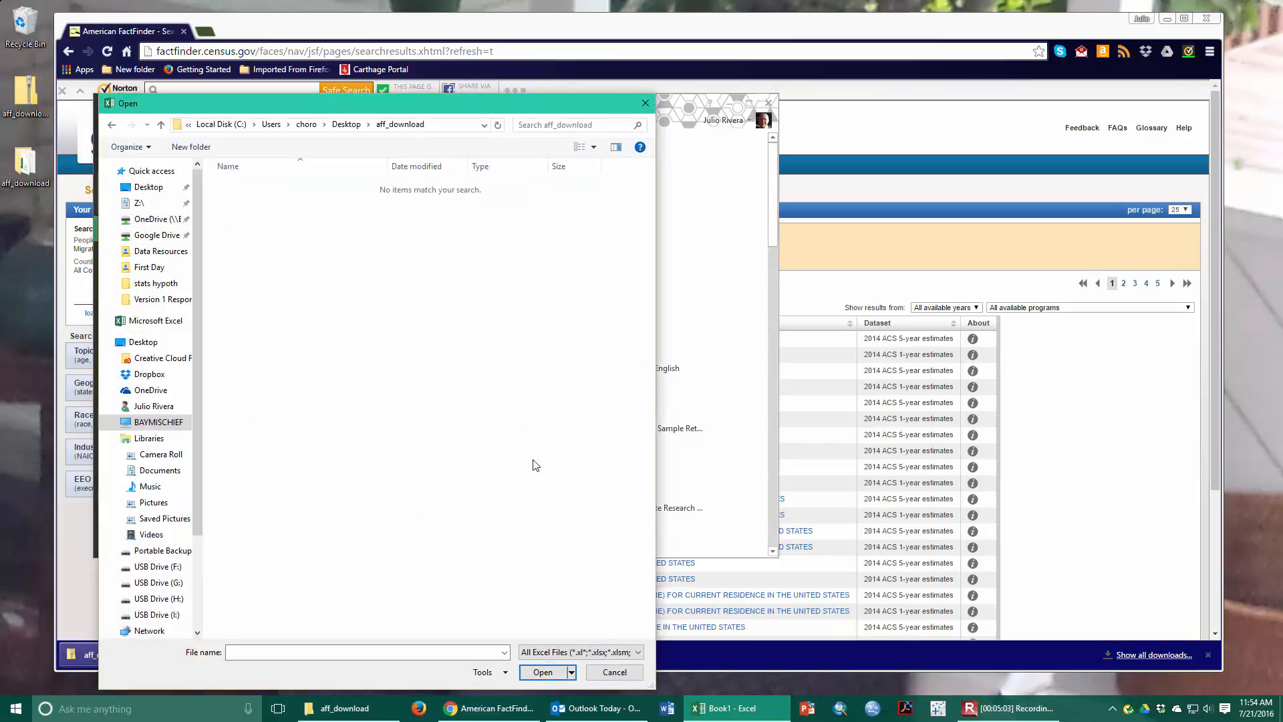
pyautogui.click(638, 652)
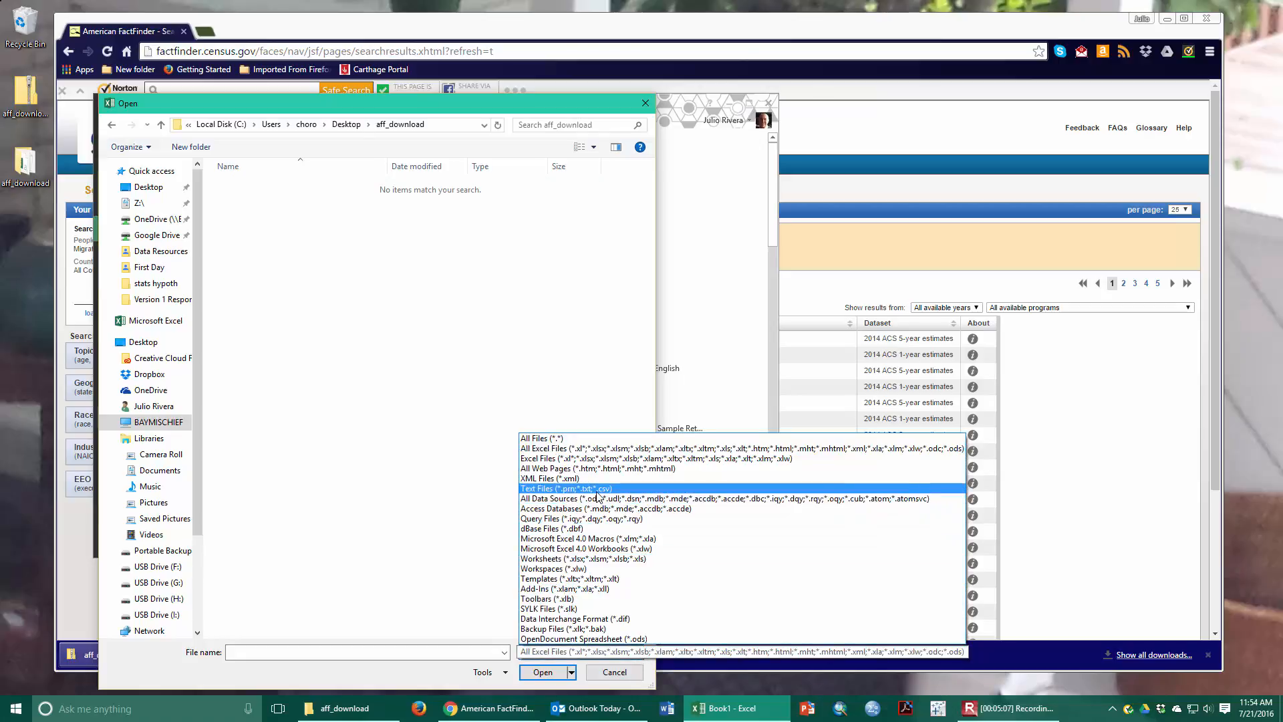
pyautogui.click(598, 489)
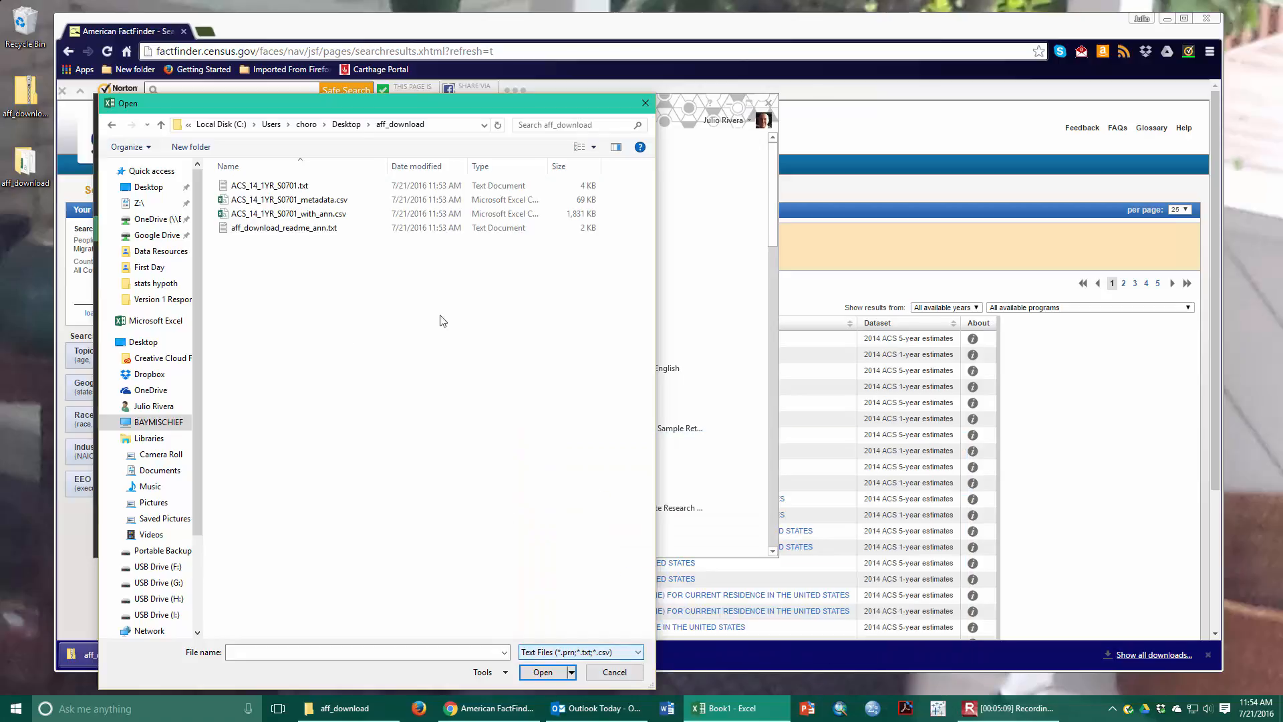
# - Open ACS_14_1YR_S0701_with_ann.csv from the aff_download folder and enlarge its workbook window to show more rows and columns
pyautogui.moveTo(656, 282); pyautogui.dragTo(735, 283)
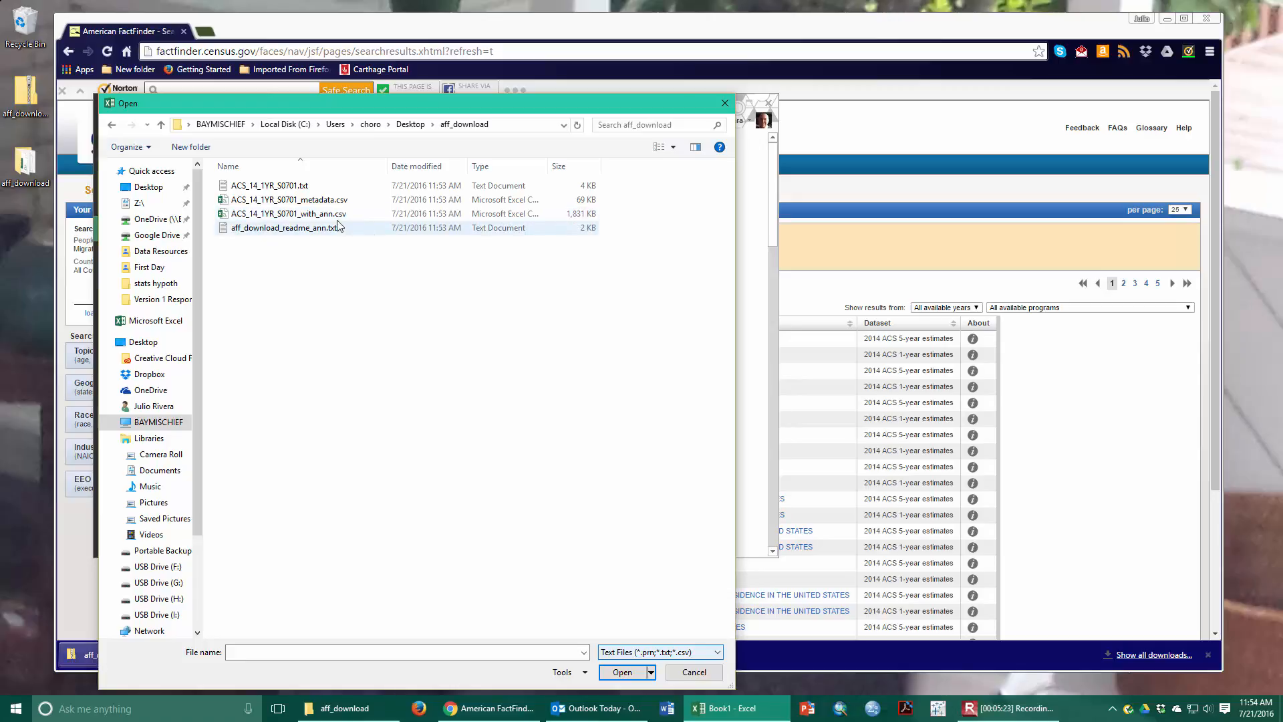
pyautogui.click(256, 215)
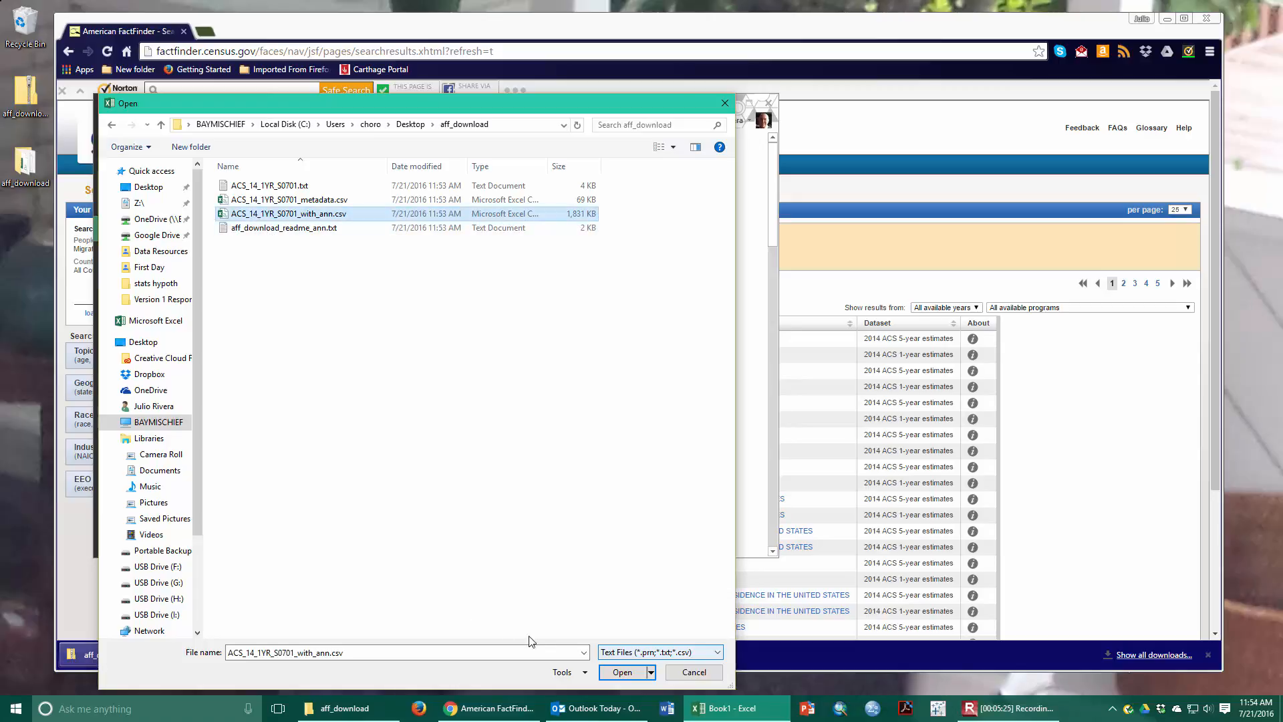
pyautogui.click(626, 673)
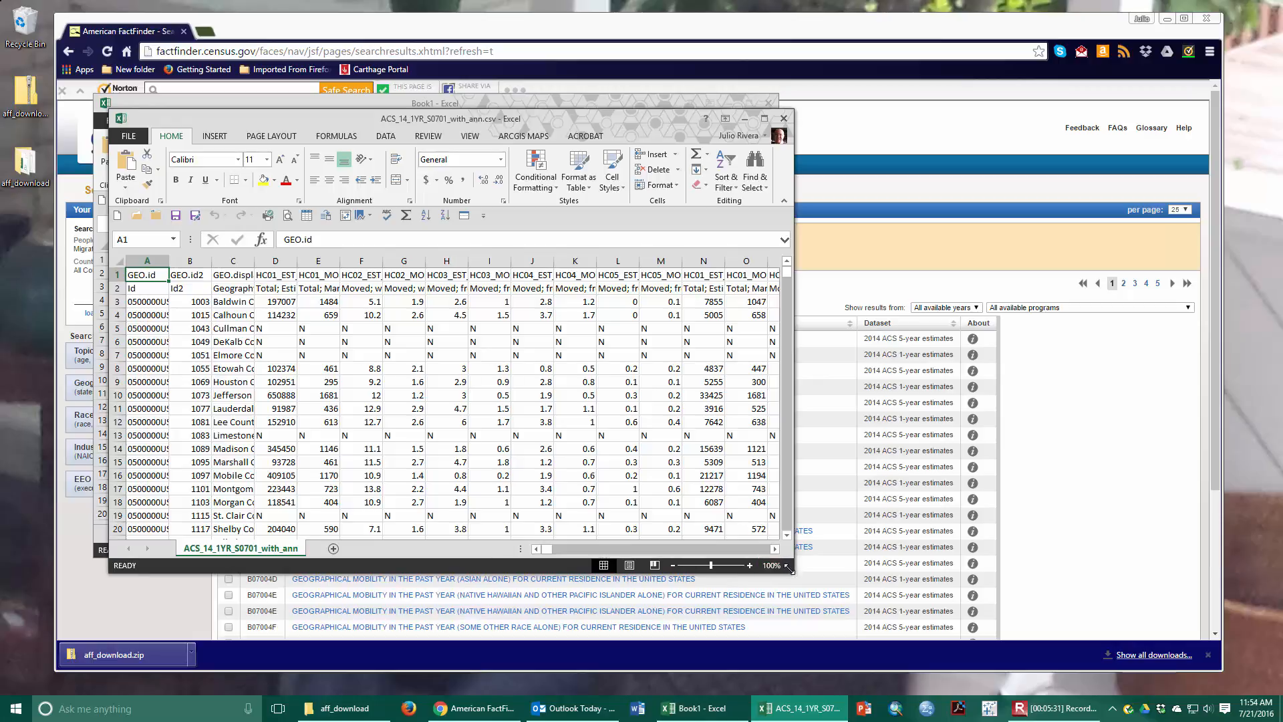
pyautogui.moveTo(797, 574); pyautogui.dragTo(1184, 671)
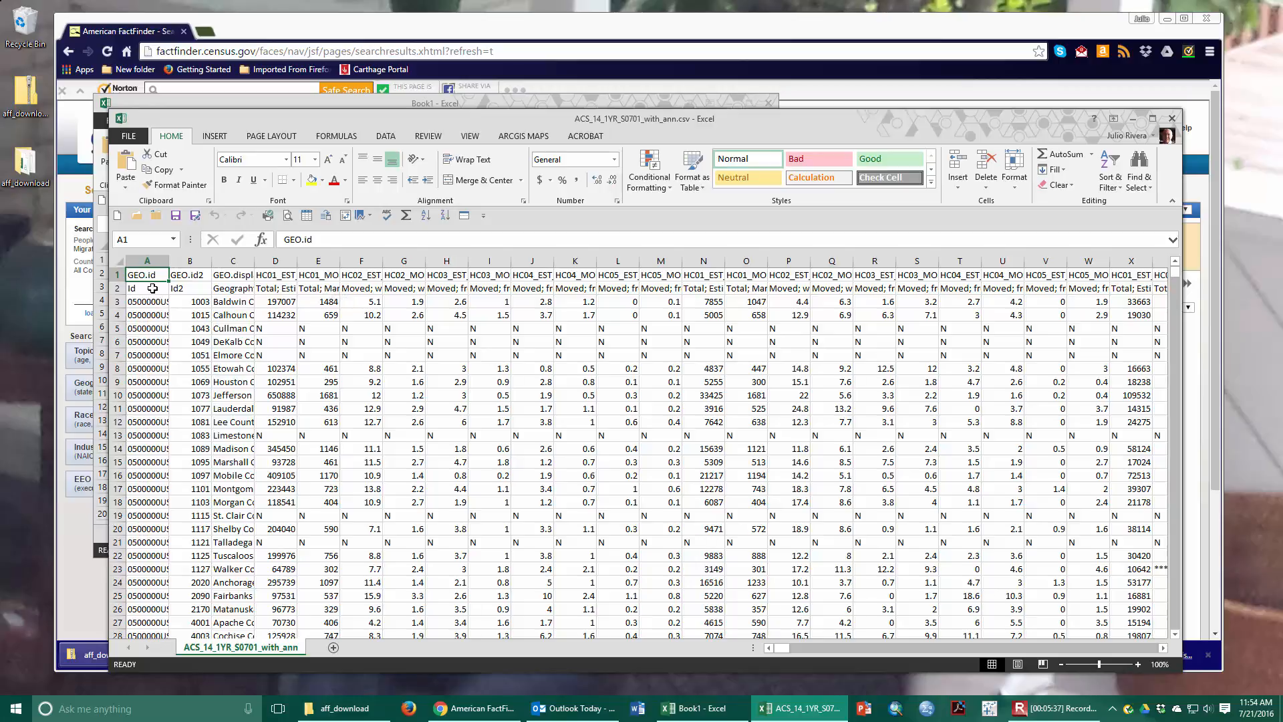
# - Examine the code and description headers of column F in rows 1 and 2, and the N entries in rows 5 to 7
pyautogui.click(367, 289)
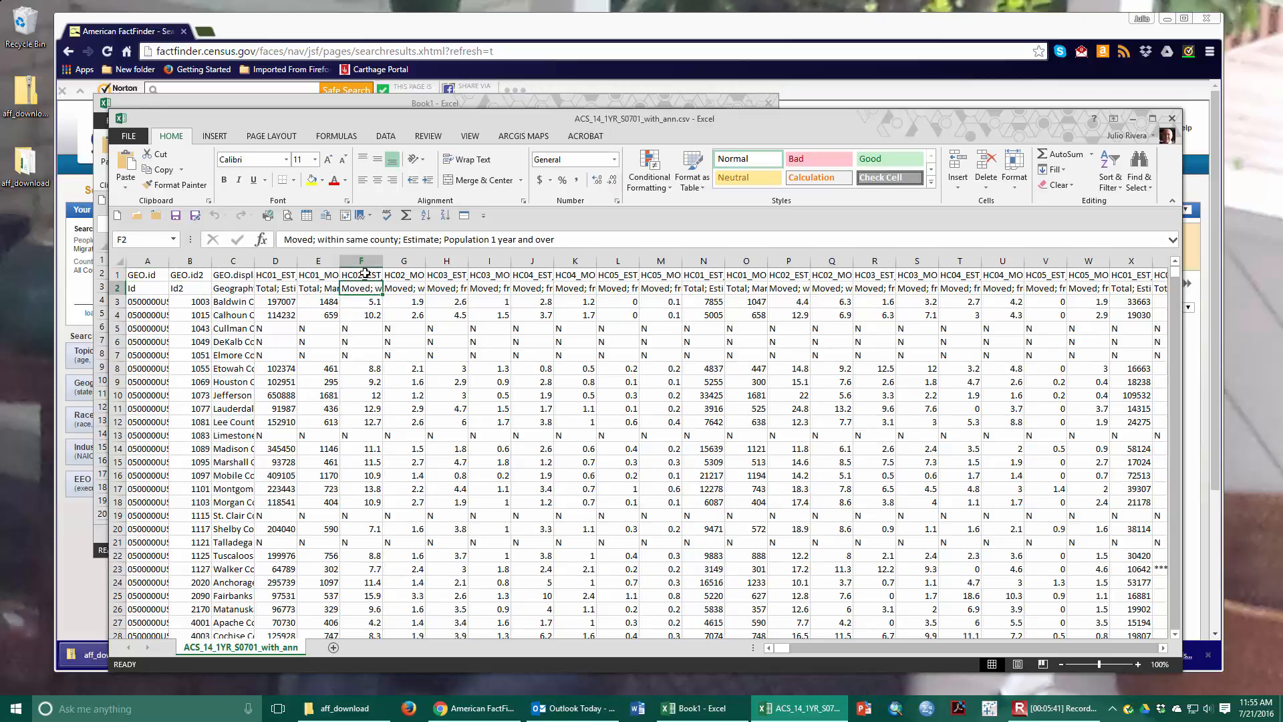
pyautogui.click(365, 274)
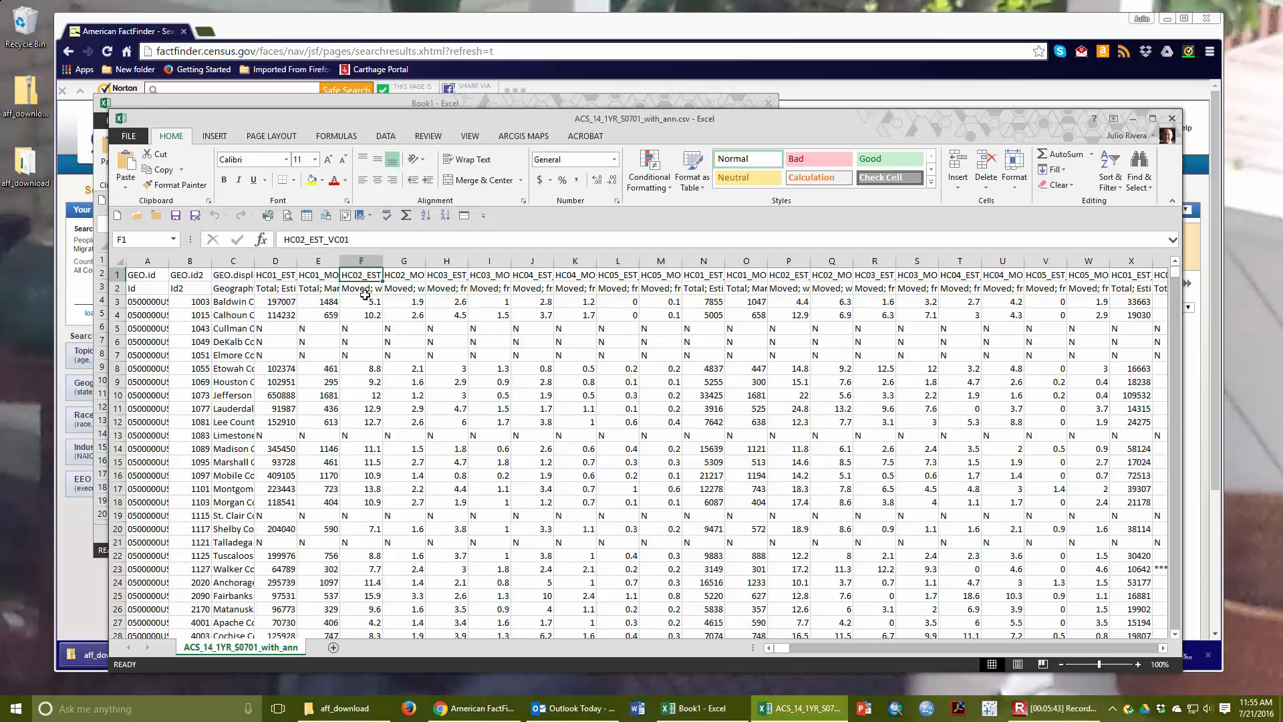
pyautogui.click(363, 290)
pyautogui.click(363, 277)
pyautogui.click(363, 290)
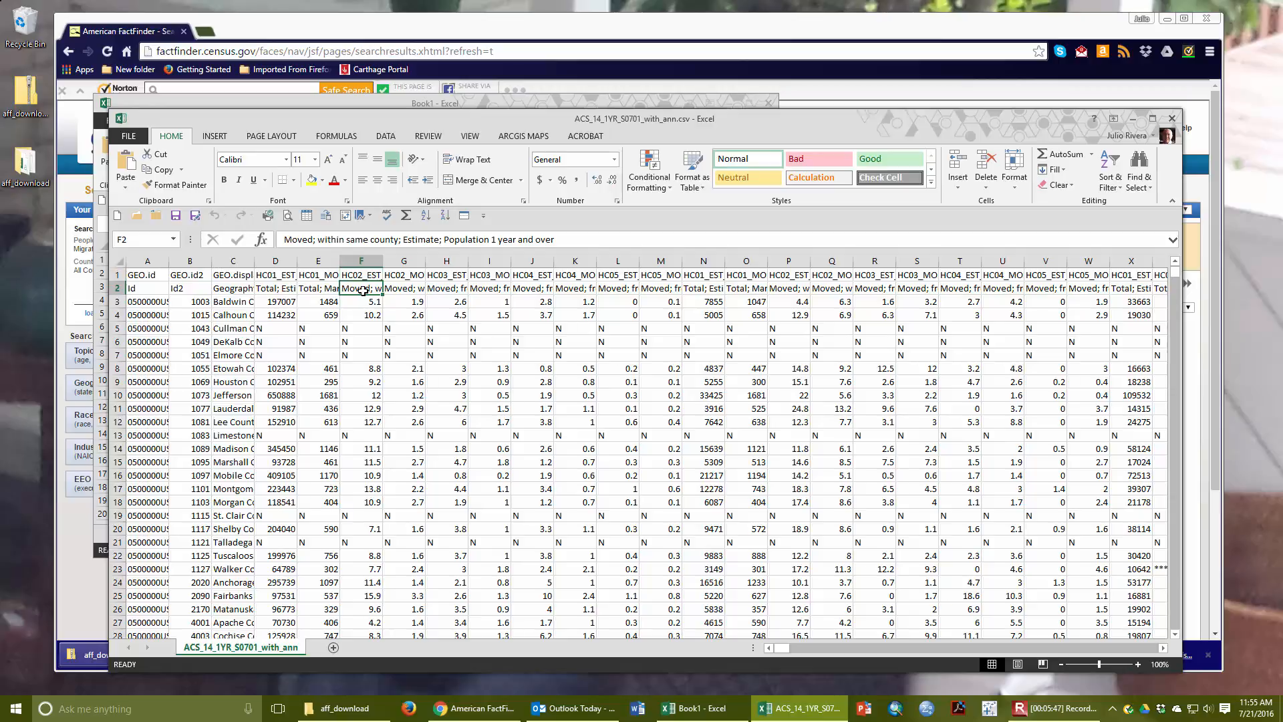
pyautogui.click(363, 276)
pyautogui.click(366, 289)
pyautogui.click(316, 331)
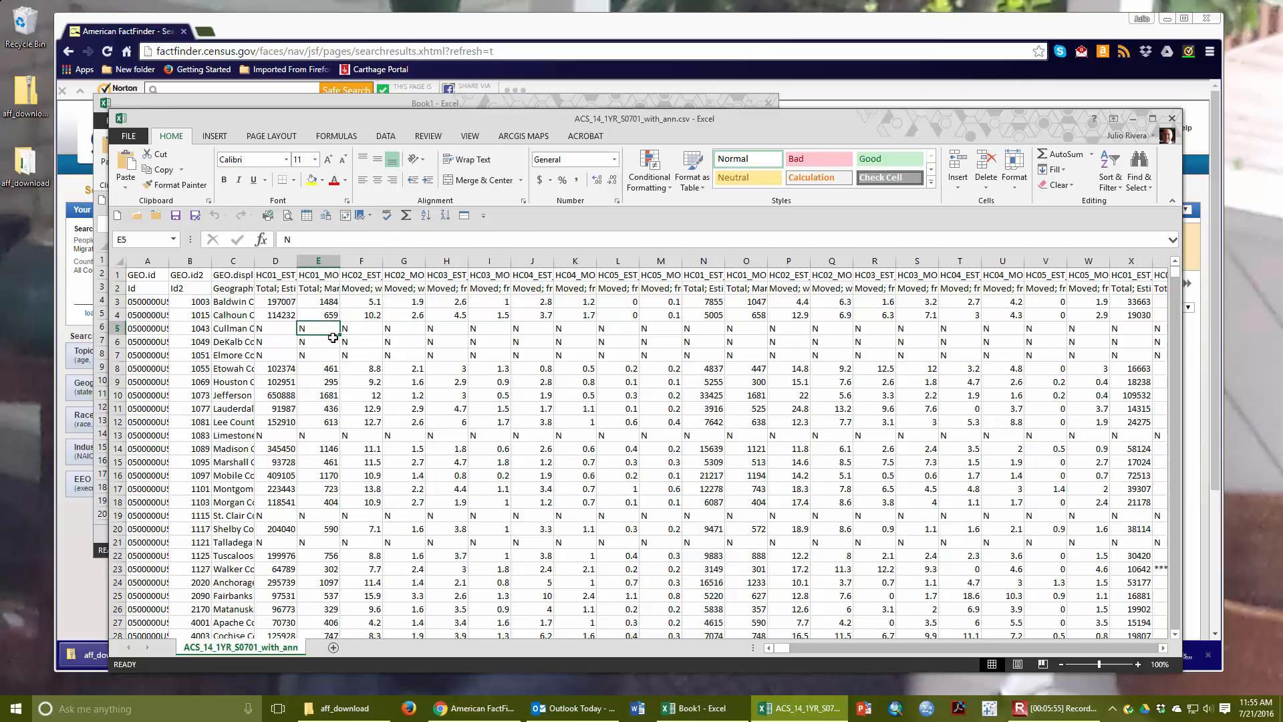
pyautogui.click(394, 338)
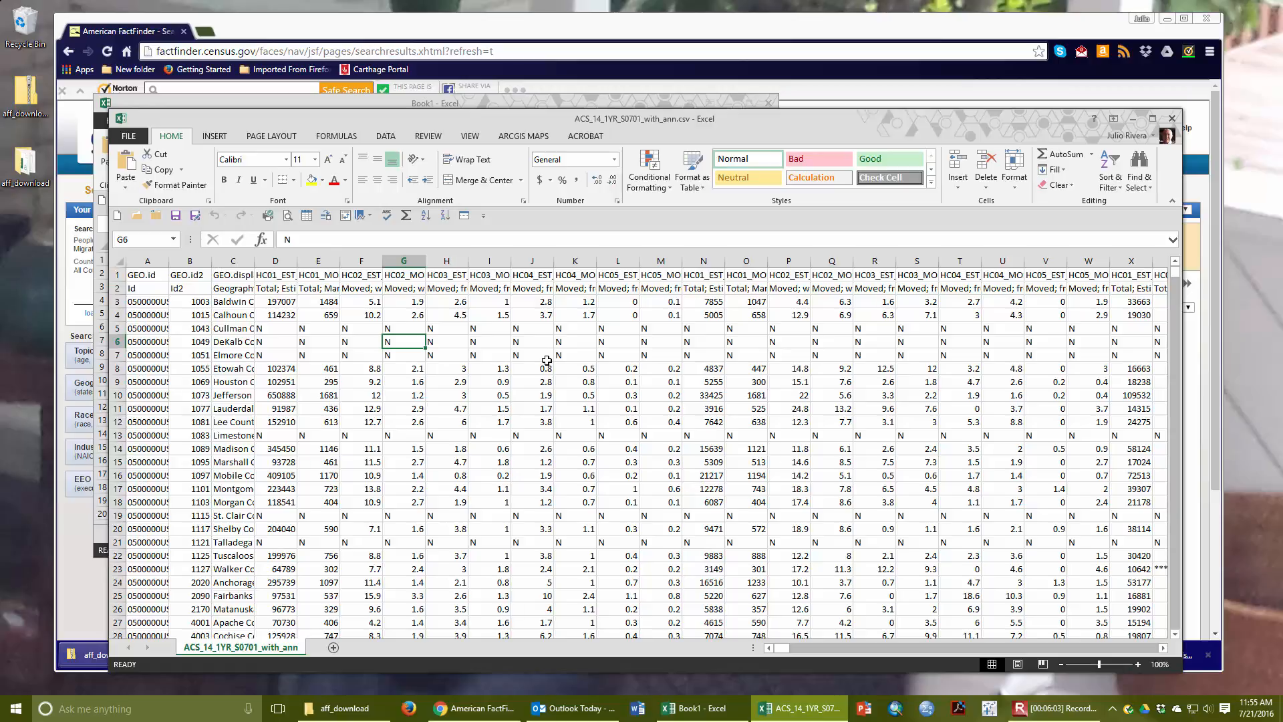
pyautogui.click(514, 360)
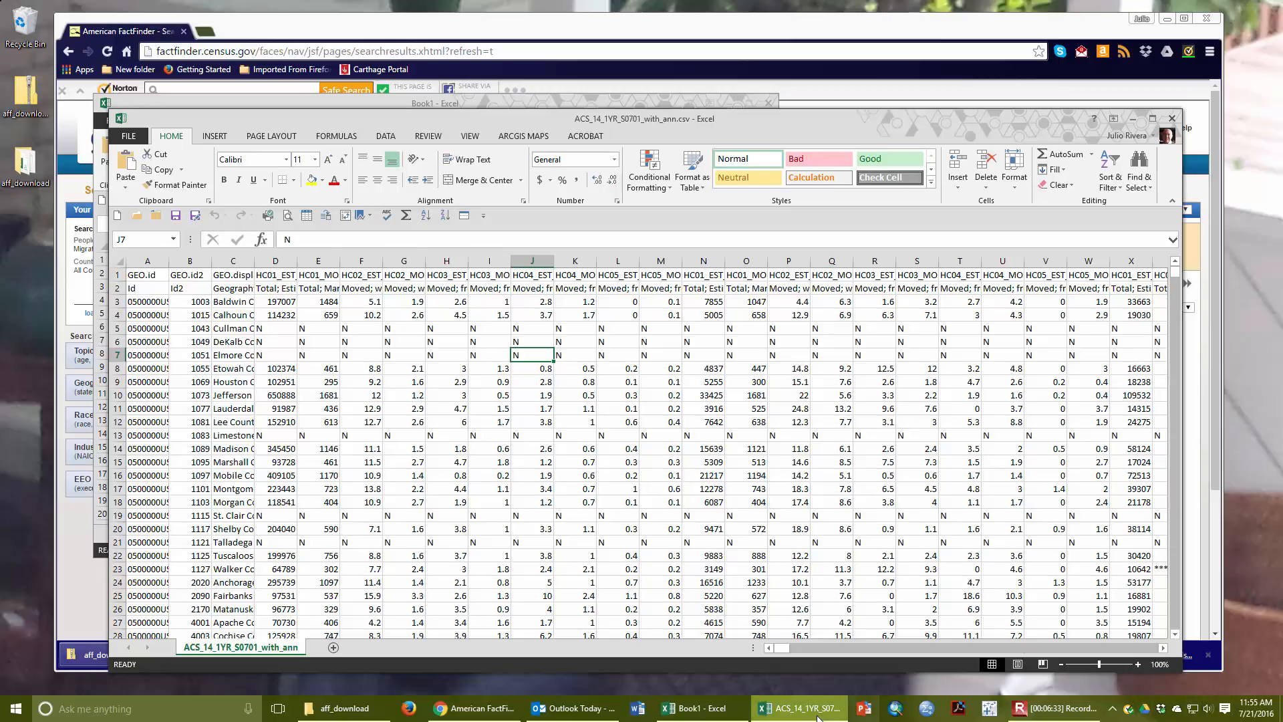
pyautogui.click(1034, 707)
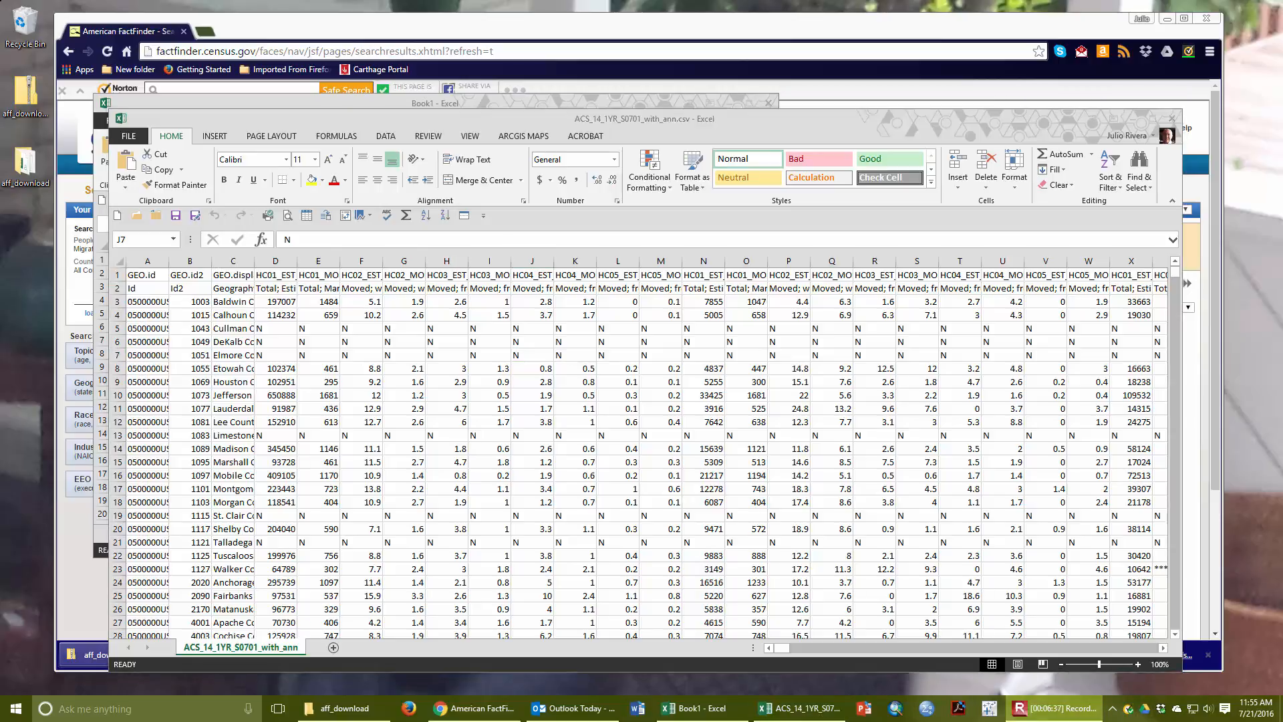